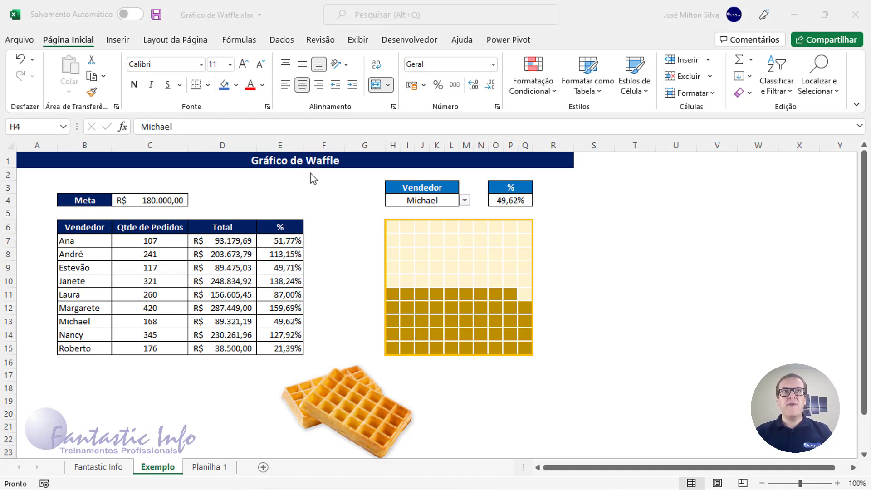
- Cycle the Vendedor selector in H4 through the salespeople in rows 8, 10, 11, 12, 13 and 15 to compare their waffle charts
{"action": "double_click", "coordinate": [407, 200]}
{"action": "left_click", "coordinate": [315, 161]}
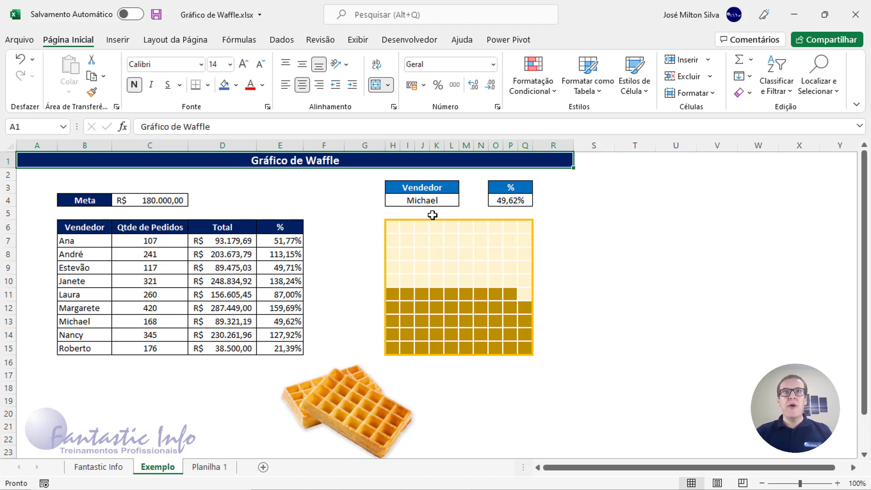
{"action": "left_click", "coordinate": [430, 199]}
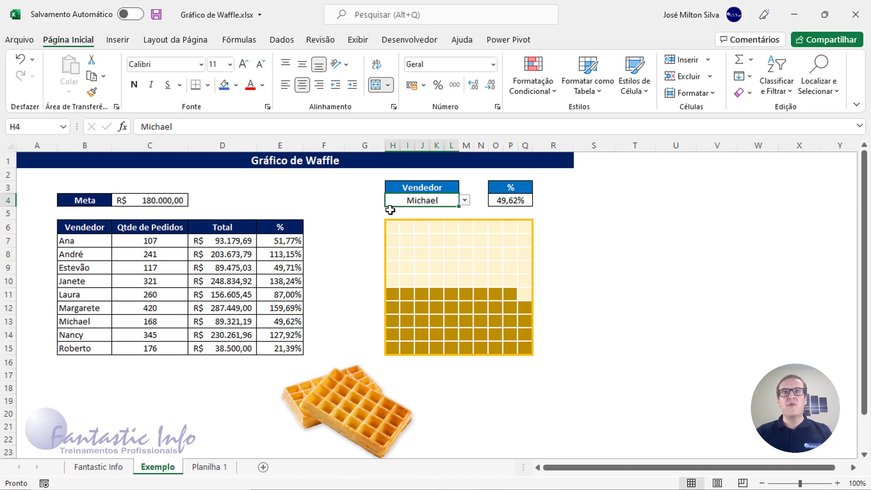
{"action": "left_click", "coordinate": [466, 201]}
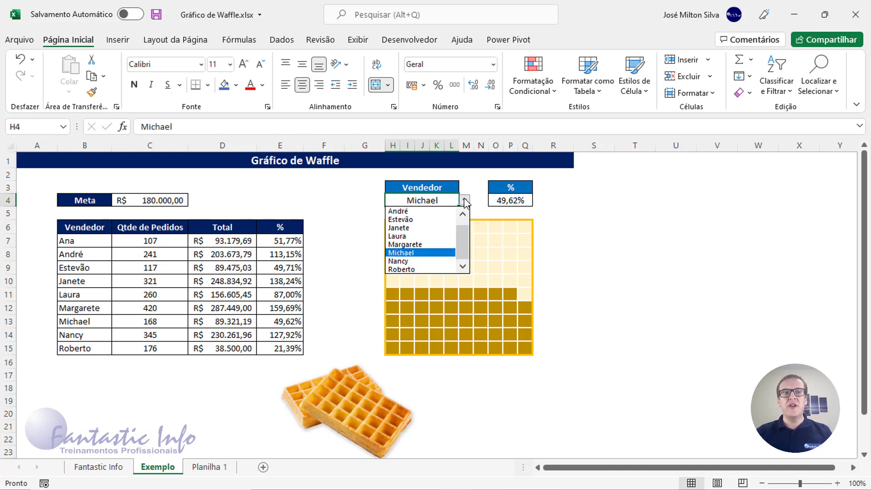
{"action": "left_click", "coordinate": [409, 213]}
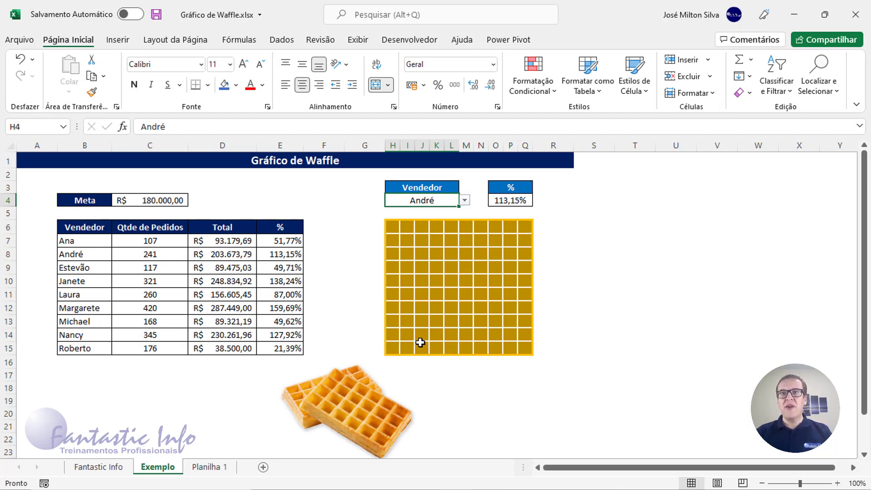
{"action": "left_click", "coordinate": [465, 201]}
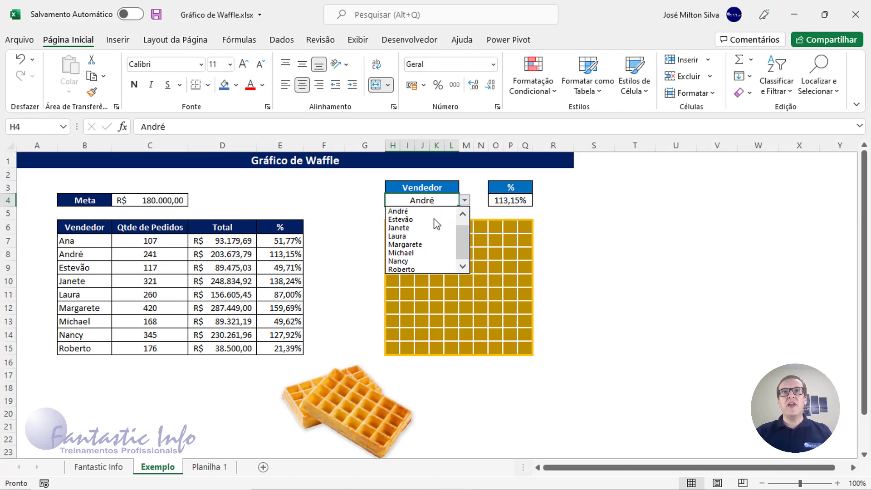
{"action": "left_click", "coordinate": [403, 228]}
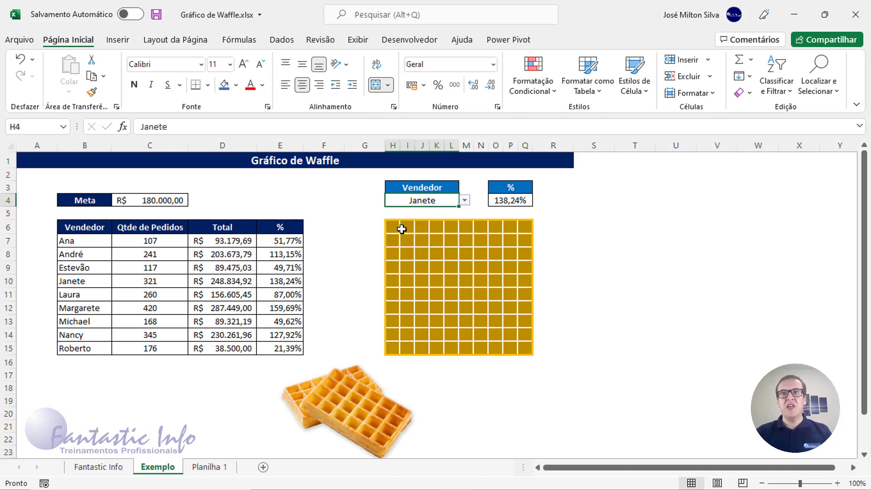
{"action": "left_click", "coordinate": [465, 200]}
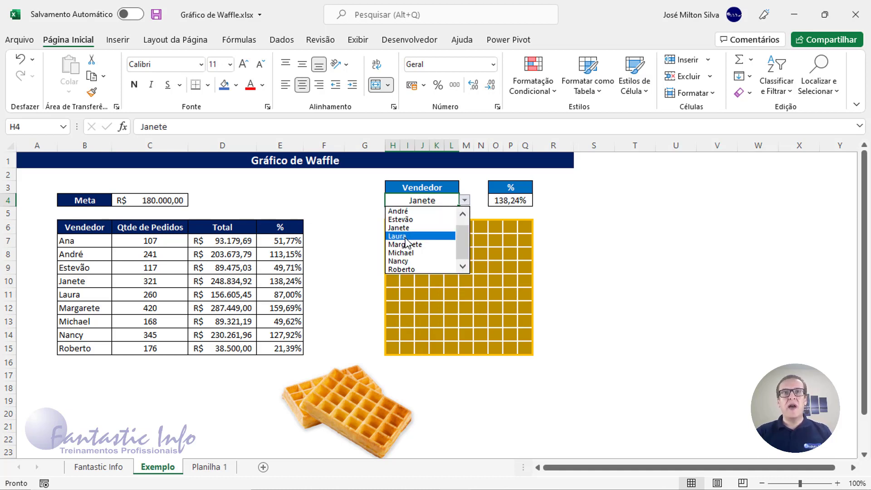
{"action": "left_click", "coordinate": [404, 237]}
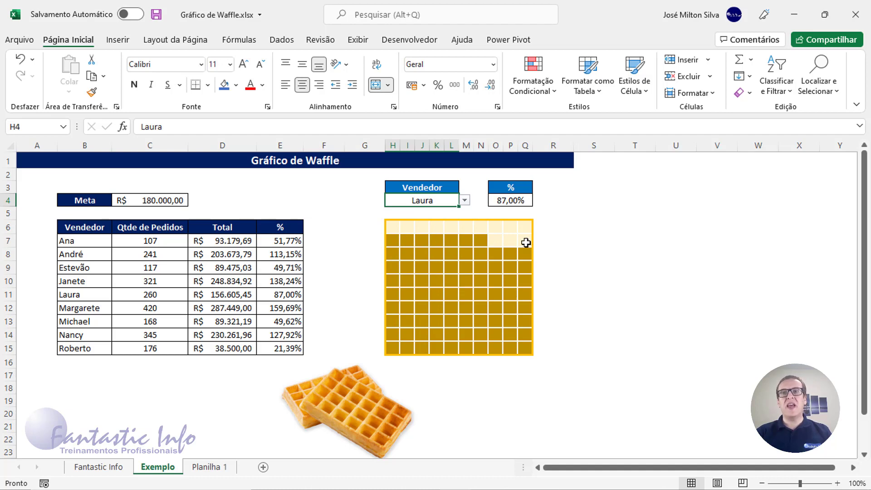
{"action": "left_click", "coordinate": [464, 201]}
{"action": "left_click", "coordinate": [417, 242]}
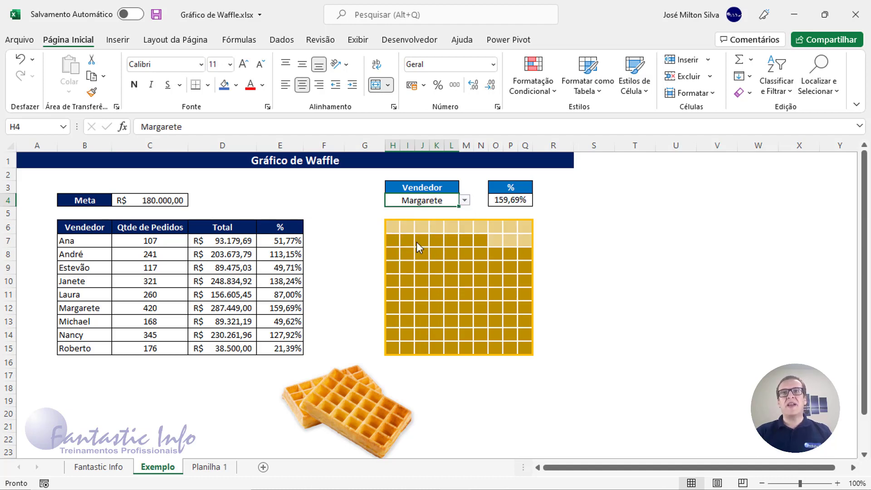
{"action": "left_click", "coordinate": [464, 200]}
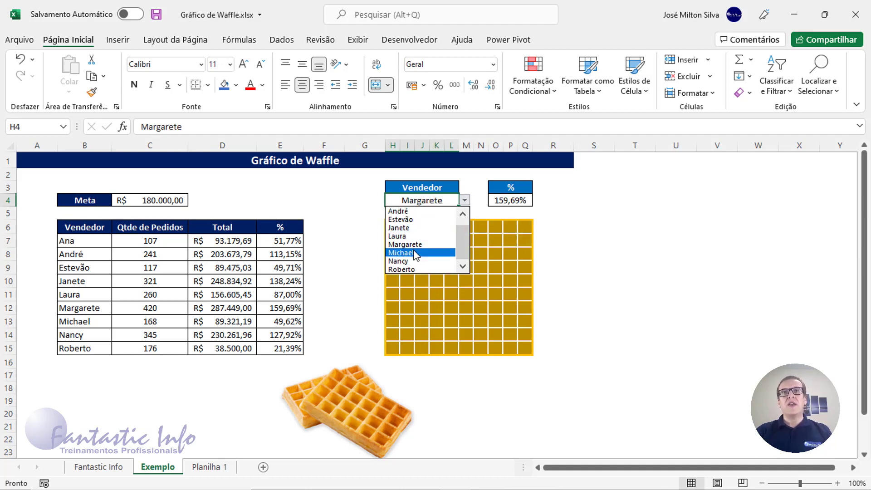
{"action": "left_click", "coordinate": [413, 250]}
{"action": "left_click", "coordinate": [465, 201]}
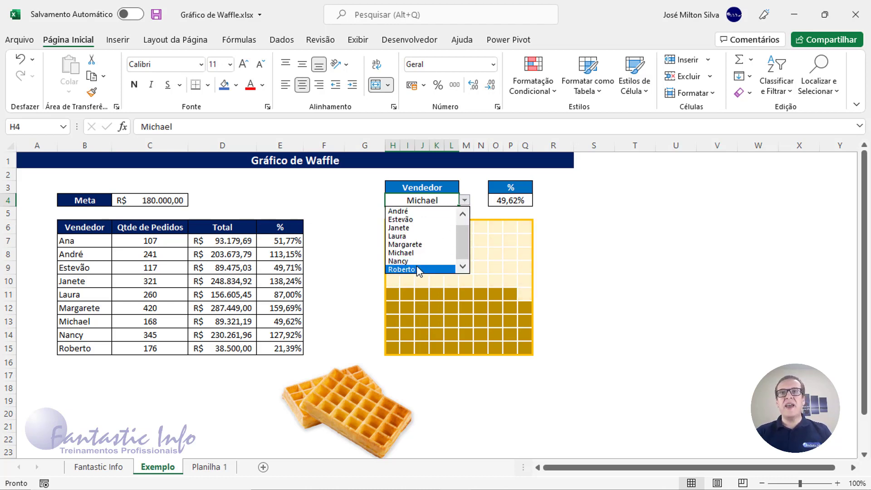
{"action": "left_click", "coordinate": [416, 269]}
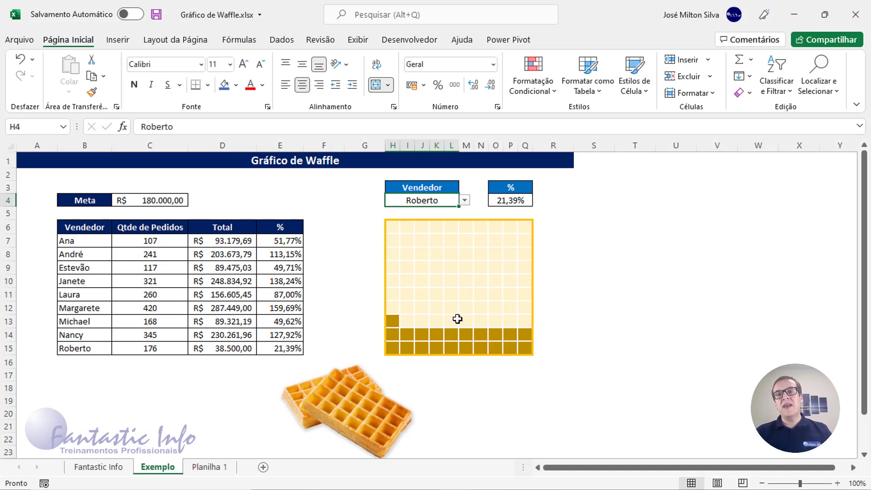
- Inspect the waffle grid H6:Q15 and set the Vendedor selector in H4 to the salesperson listed in row 11
{"action": "left_click_drag", "start_coordinate": [395, 227], "coordinate": [522, 350]}
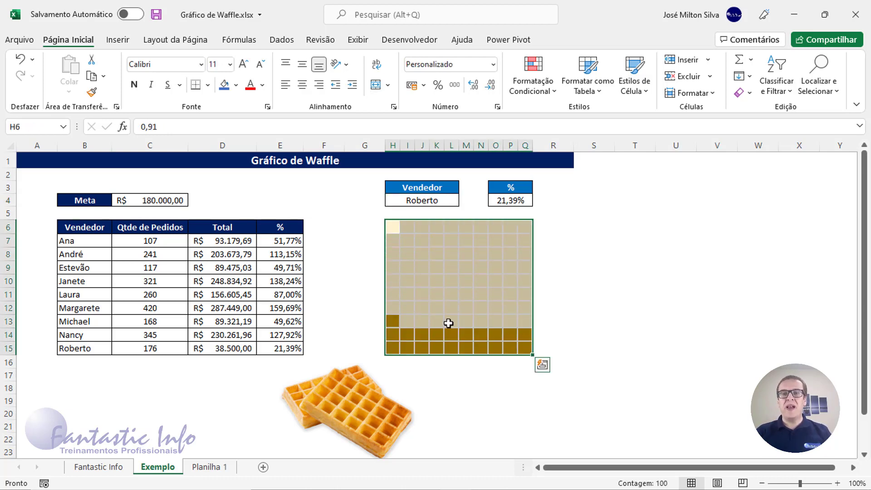
{"action": "left_click", "coordinate": [393, 229]}
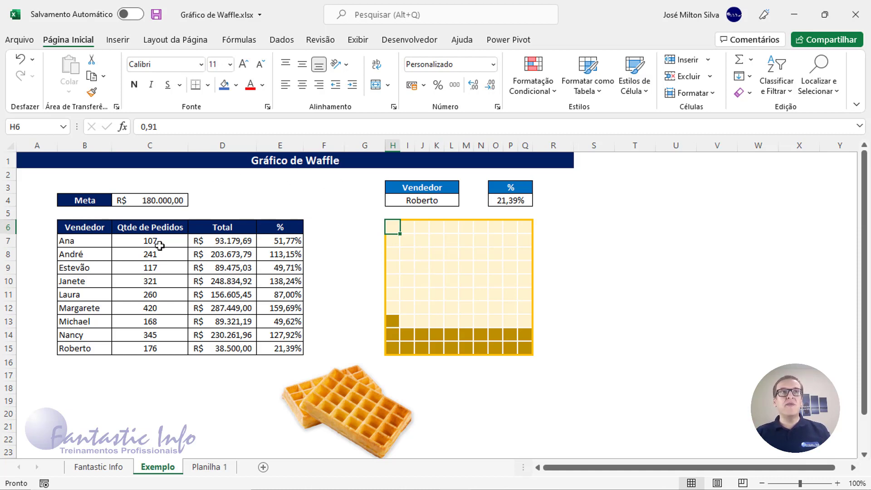
{"action": "left_click", "coordinate": [452, 204]}
{"action": "left_click", "coordinate": [464, 200]}
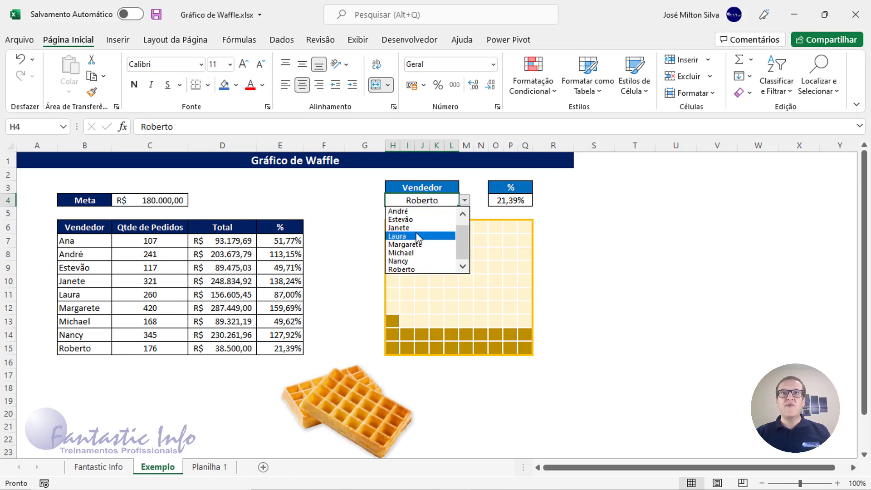
{"action": "left_click", "coordinate": [418, 237]}
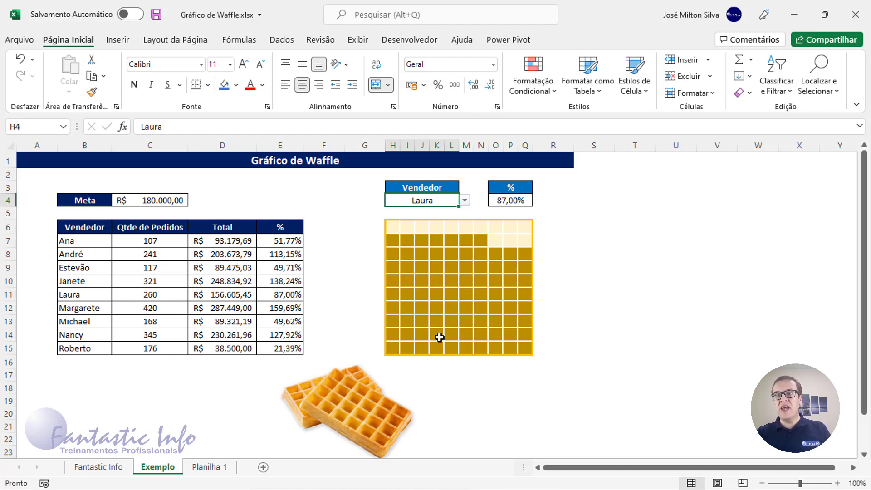
- Examine the Meta value in C4, the Total and % columns in rows 7 to 15, and the first salesperson's row
{"action": "left_click", "coordinate": [152, 203]}
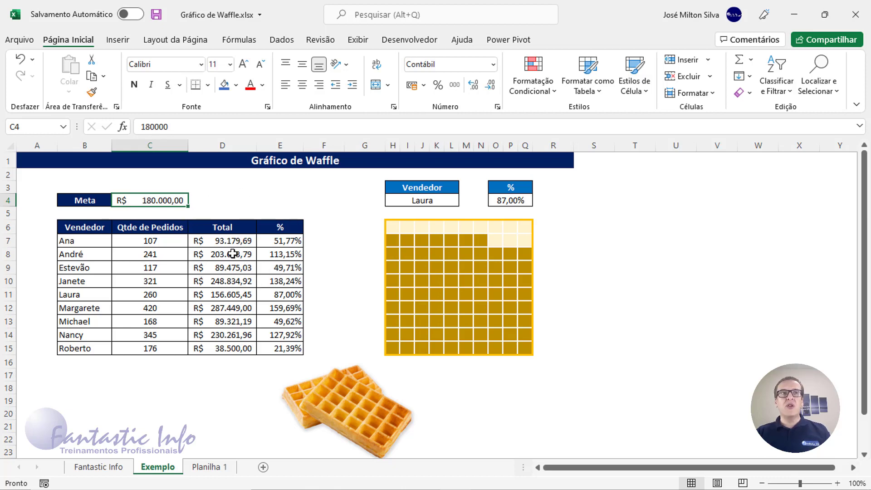
{"action": "left_click", "coordinate": [220, 242]}
{"action": "left_click_drag", "start_coordinate": [220, 241], "coordinate": [230, 349]}
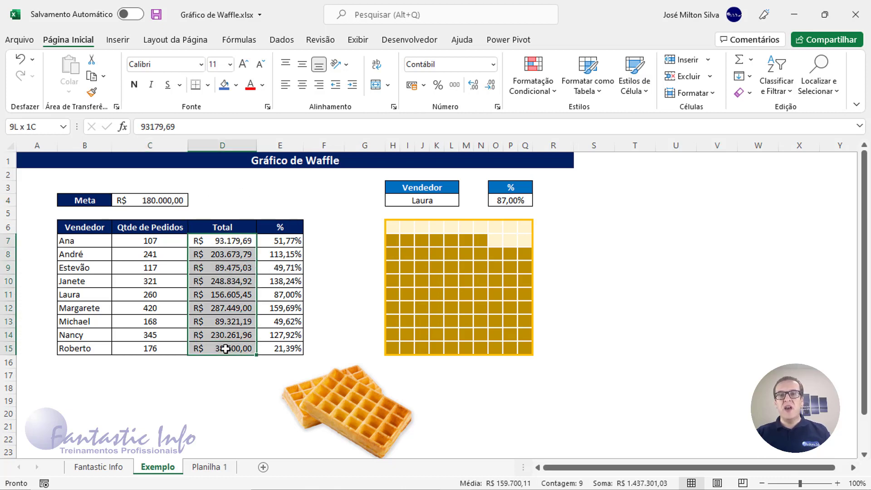
{"action": "left_click", "coordinate": [291, 244]}
{"action": "left_click_drag", "start_coordinate": [294, 250], "coordinate": [292, 349]}
{"action": "left_click", "coordinate": [234, 244]}
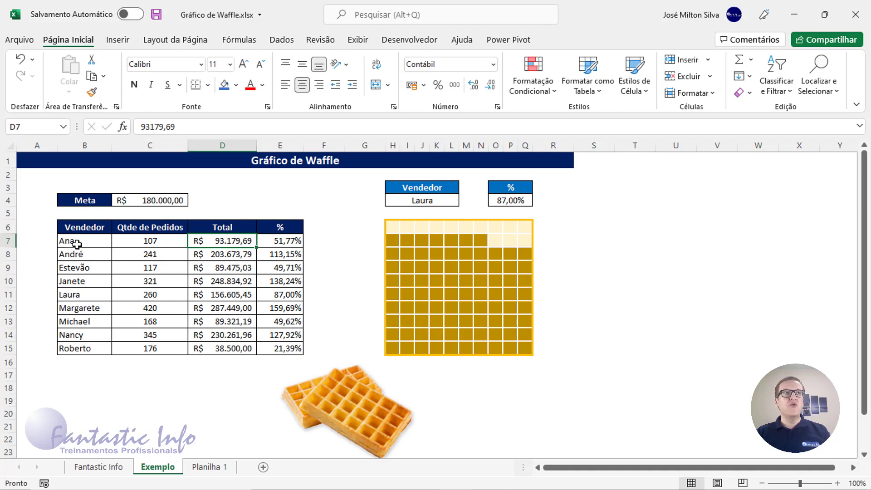
{"action": "left_click_drag", "start_coordinate": [68, 239], "coordinate": [286, 240]}
{"action": "left_click", "coordinate": [227, 239]}
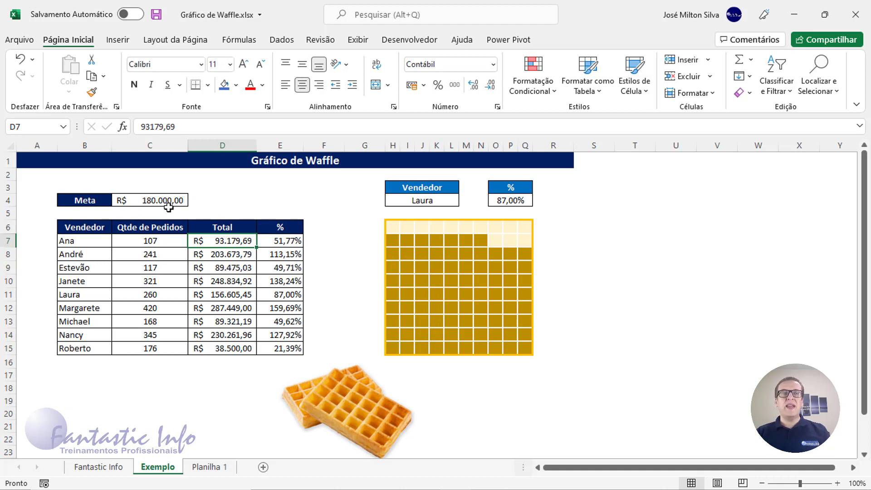
- Set the Vendedor selector in H4 to the first salesperson of the table, listed in row 7
{"action": "left_click", "coordinate": [427, 200]}
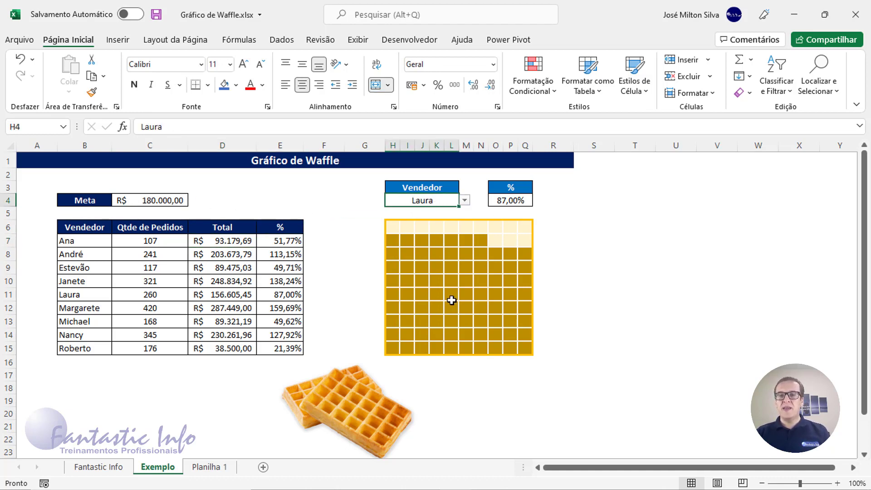
{"action": "left_click", "coordinate": [464, 201]}
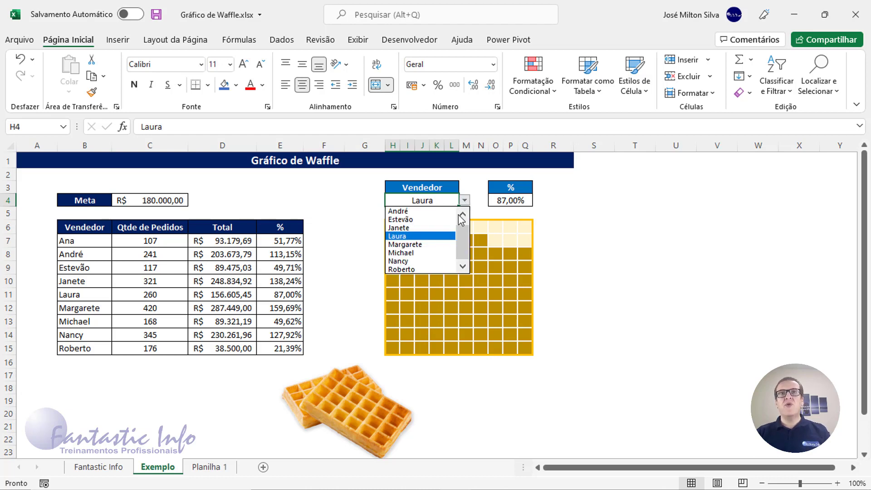
{"action": "left_click", "coordinate": [463, 215]}
{"action": "left_click", "coordinate": [417, 212]}
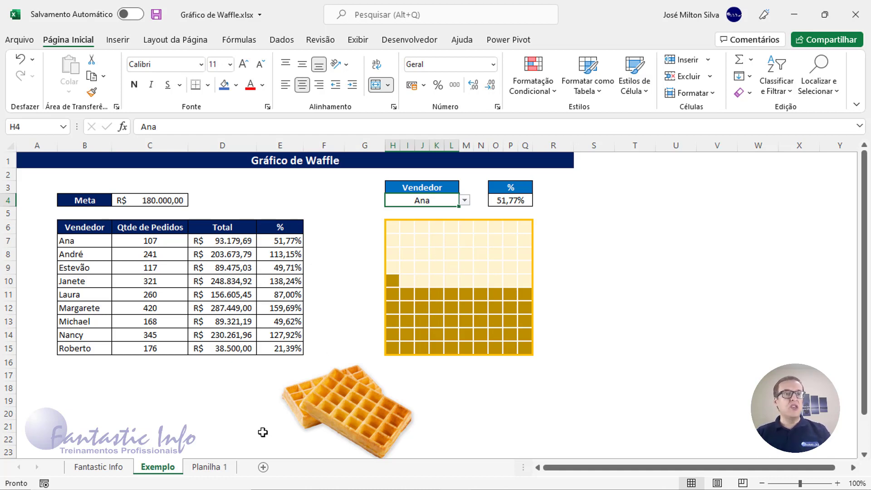
- Switch to the Planilha 1 sheet and review the Qtde de Pedidos, Total and % columns of the sales table
{"action": "left_click", "coordinate": [220, 467]}
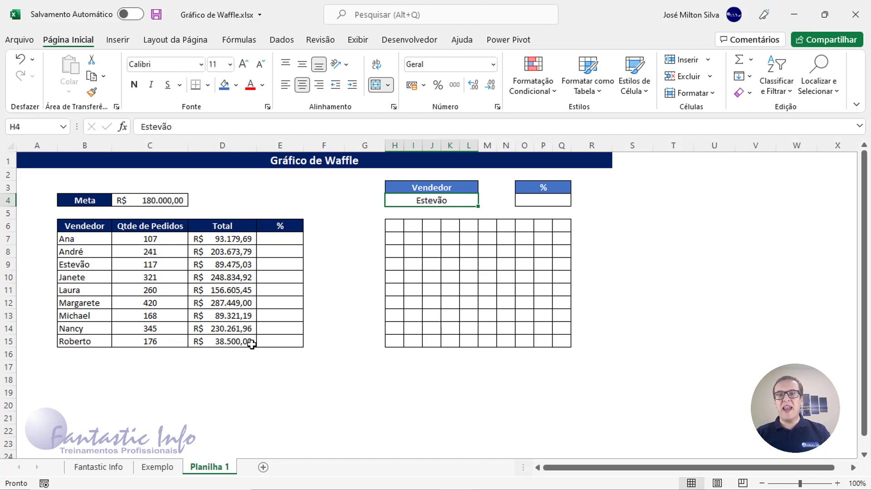
{"action": "left_click", "coordinate": [144, 241]}
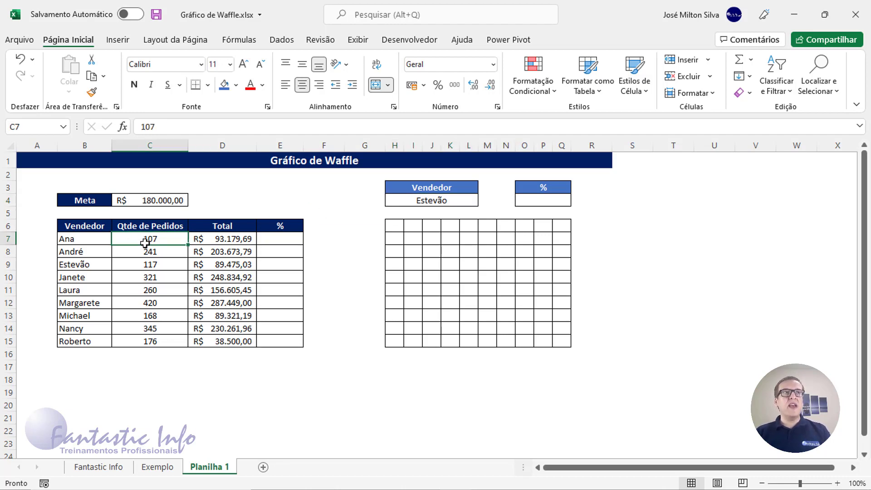
{"action": "left_click", "coordinate": [223, 238]}
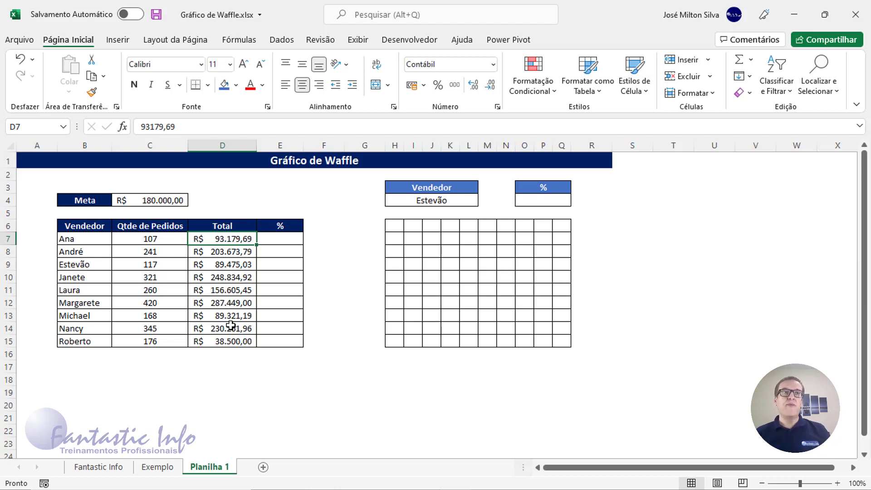
{"action": "left_click_drag", "start_coordinate": [224, 237], "coordinate": [232, 342]}
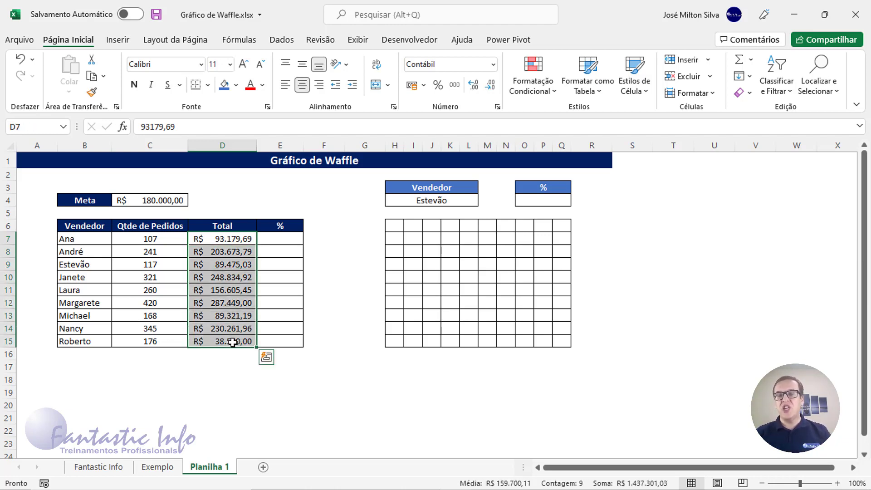
{"action": "left_click", "coordinate": [282, 242]}
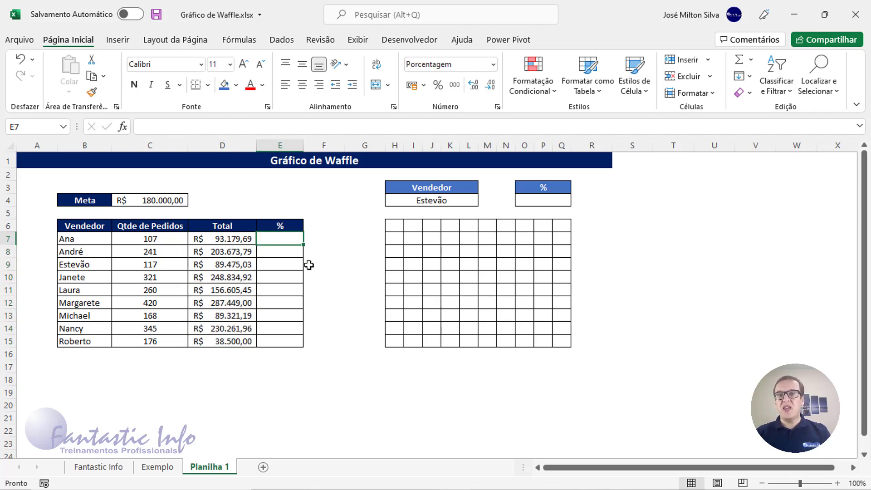
{"action": "left_click_drag", "start_coordinate": [235, 240], "coordinate": [230, 328]}
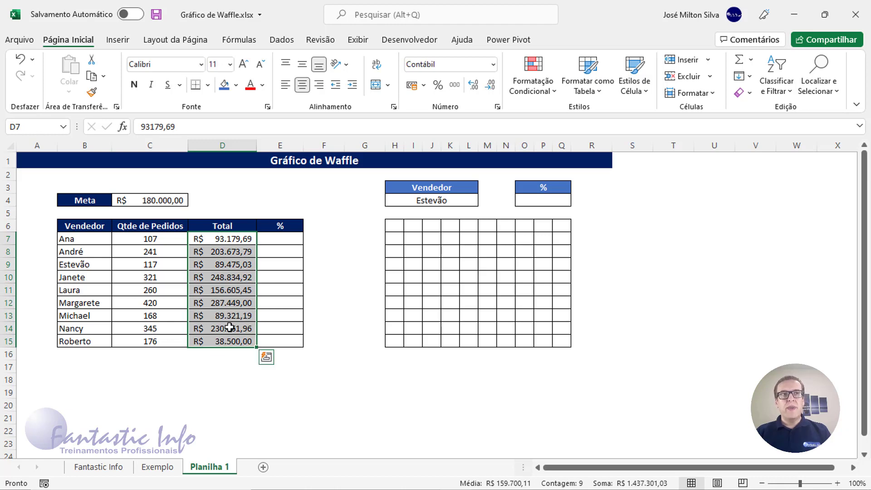
- Enter the formula =D7/$C$4 in E7 and copy it down the % column through E15
{"action": "left_click", "coordinate": [278, 241]}
{"action": "type", "text": "="}
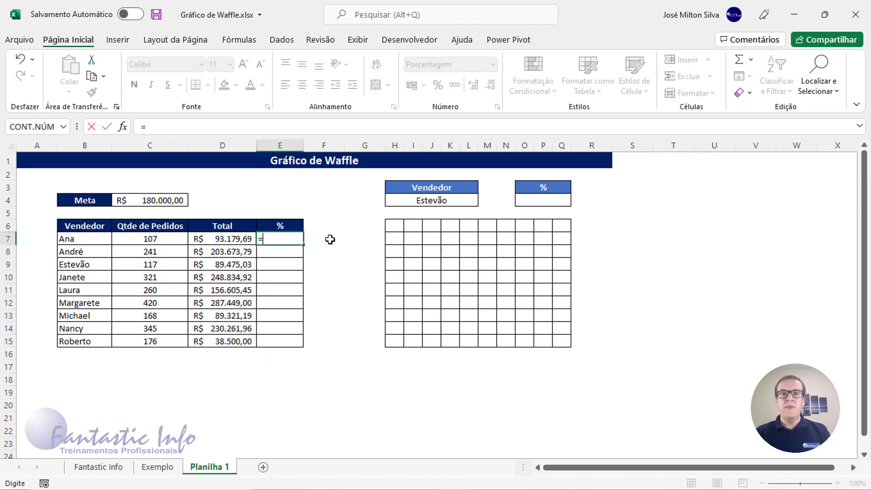
{"action": "left_click", "coordinate": [231, 239]}
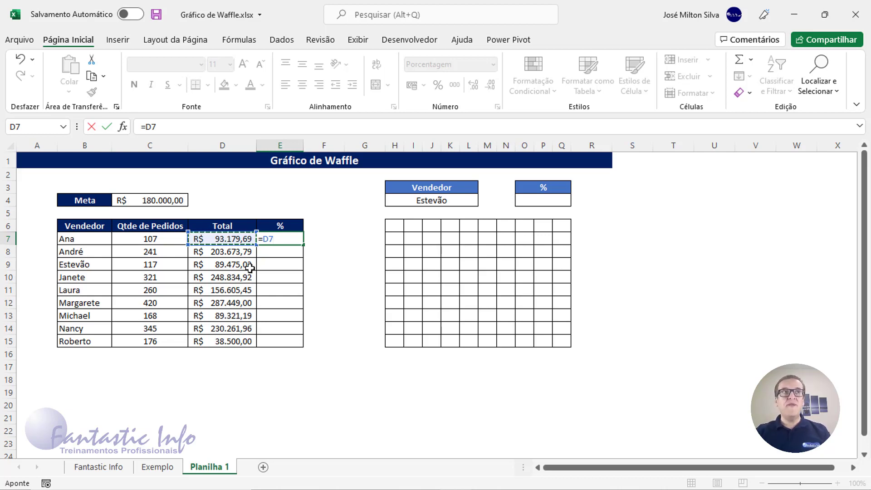
{"action": "type", "text": "/"}
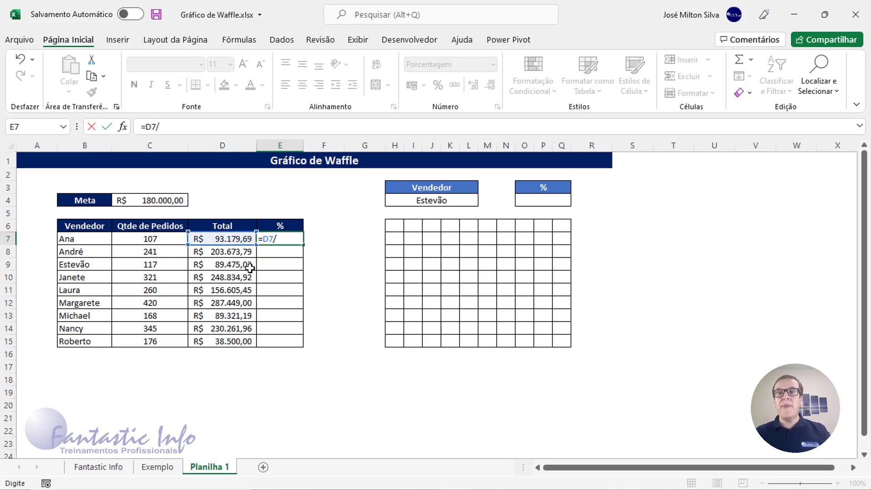
{"action": "left_click", "coordinate": [162, 200]}
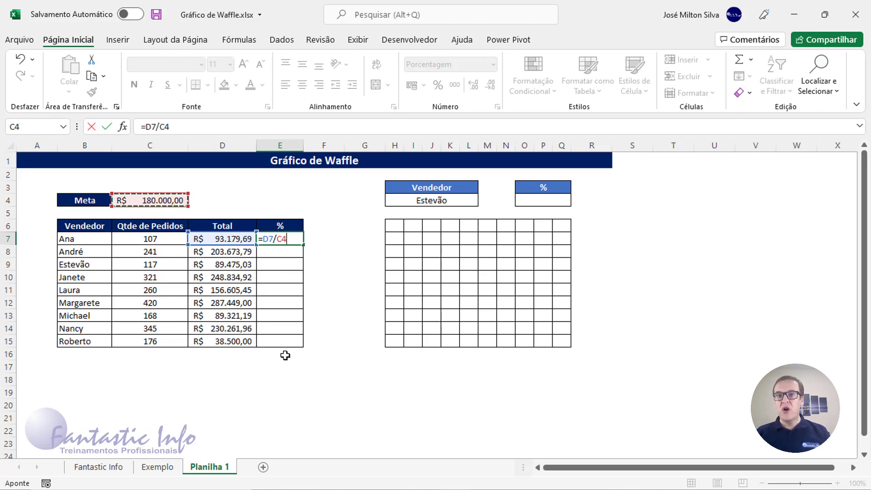
{"action": "double_click", "coordinate": [283, 241]}
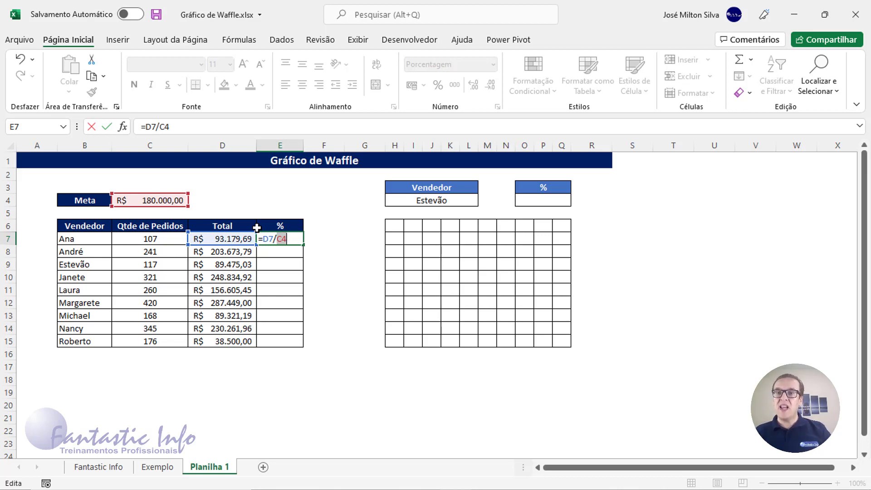
{"action": "key", "text": "F4"}
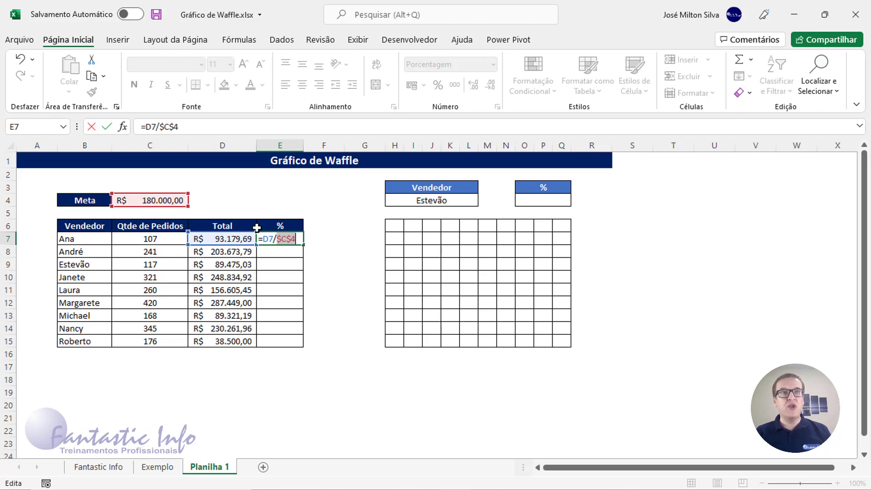
{"action": "key", "text": "Return"}
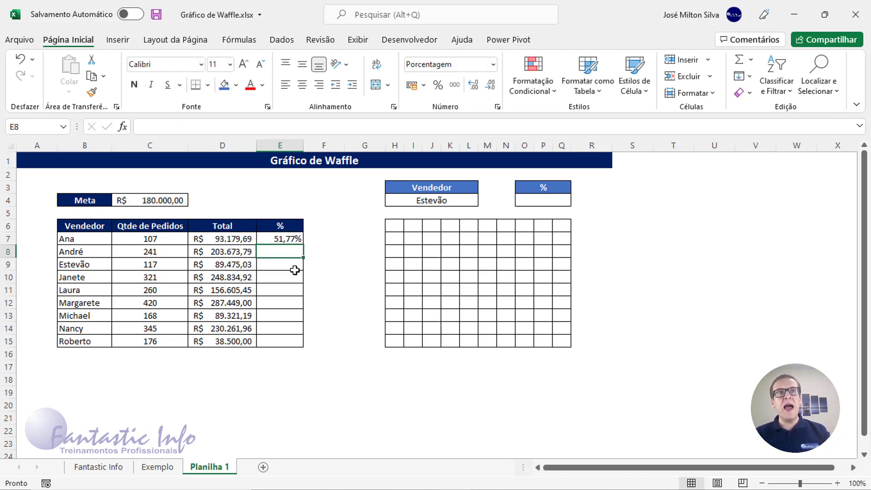
{"action": "left_click", "coordinate": [289, 236]}
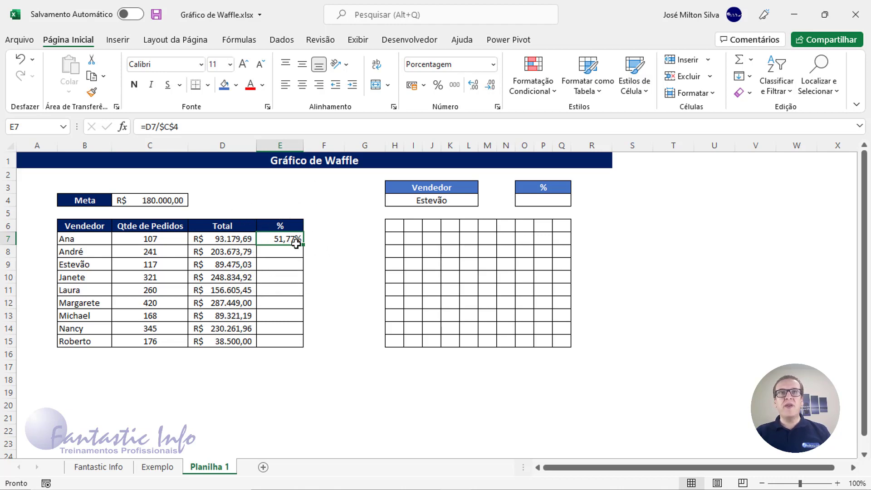
{"action": "left_click_drag", "start_coordinate": [304, 246], "coordinate": [296, 350]}
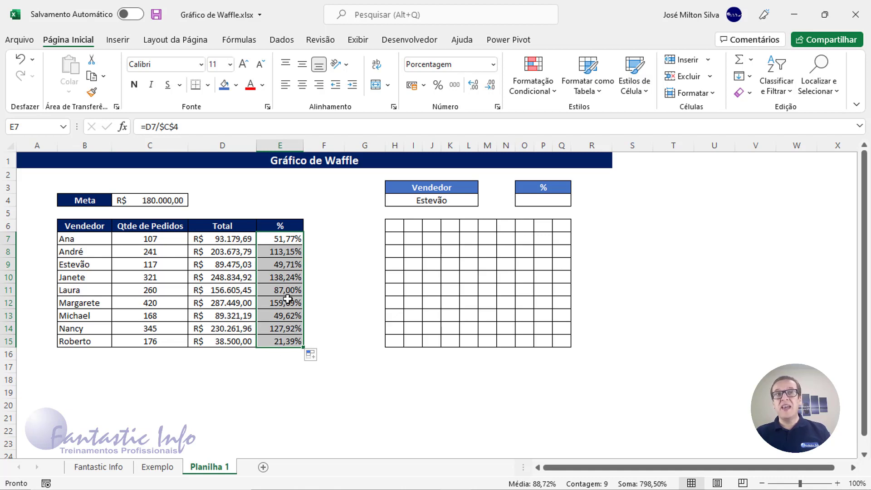
- Switch the % values in E7:E15 to the Geral number format and return them to Porcentagem
{"action": "left_click", "coordinate": [495, 66]}
{"action": "left_click", "coordinate": [452, 83]}
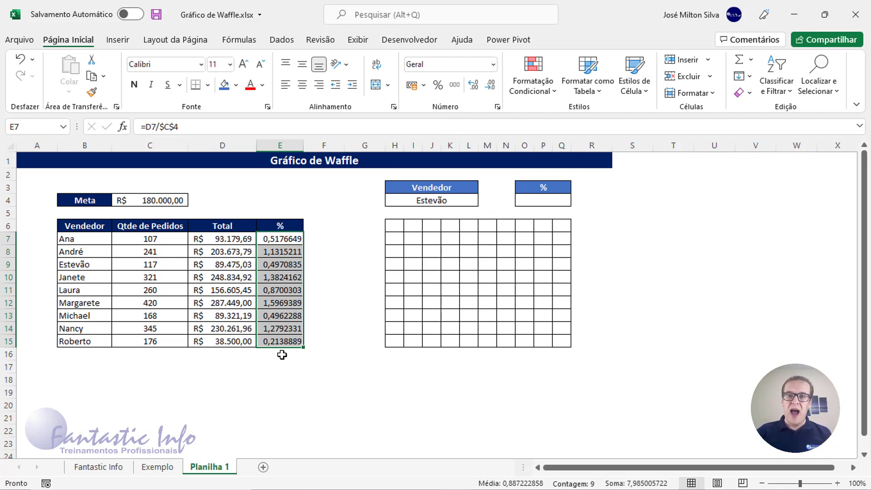
{"action": "left_click", "coordinate": [475, 67]}
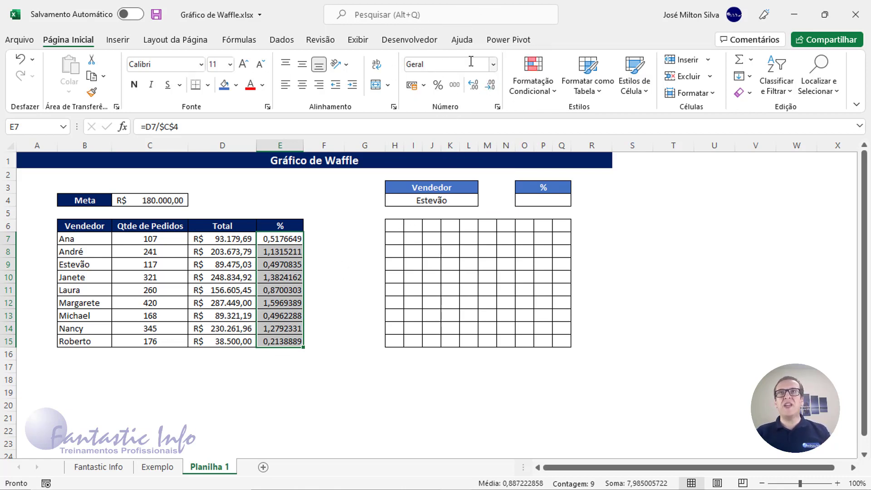
{"action": "left_click", "coordinate": [494, 65]}
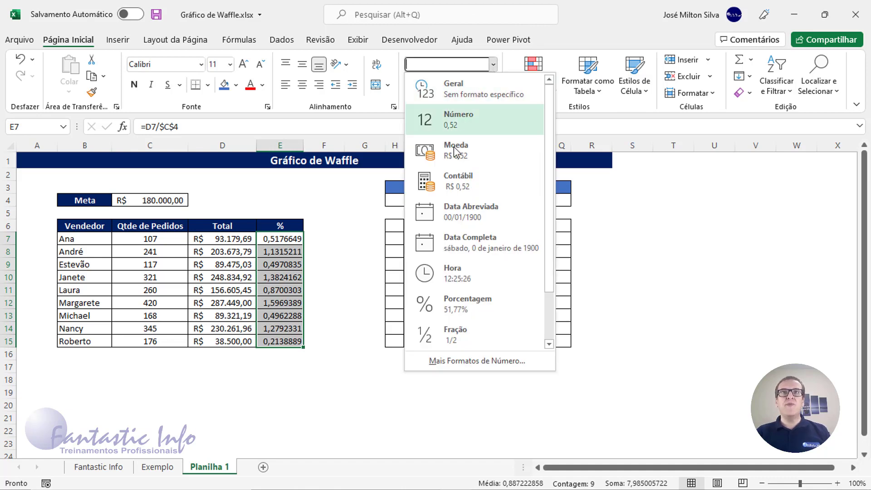
{"action": "left_click", "coordinate": [457, 311]}
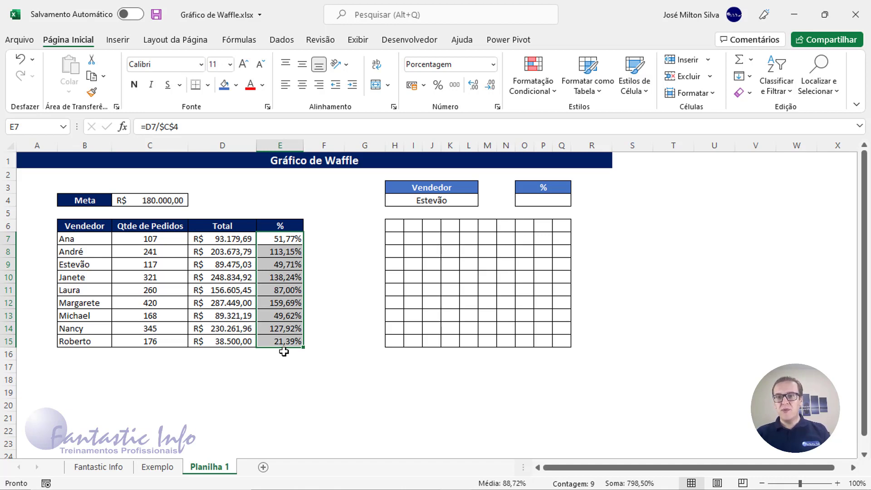
- Review the completed sales table, the Vendedor selector in H4, the % cell in O4 and the grid H6:Q15
{"action": "left_click_drag", "start_coordinate": [283, 227], "coordinate": [81, 354]}
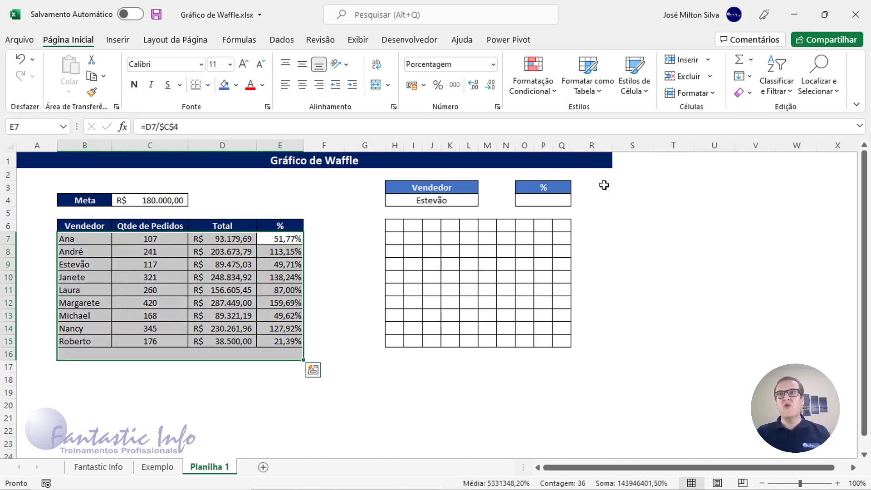
{"action": "left_click", "coordinate": [187, 327]}
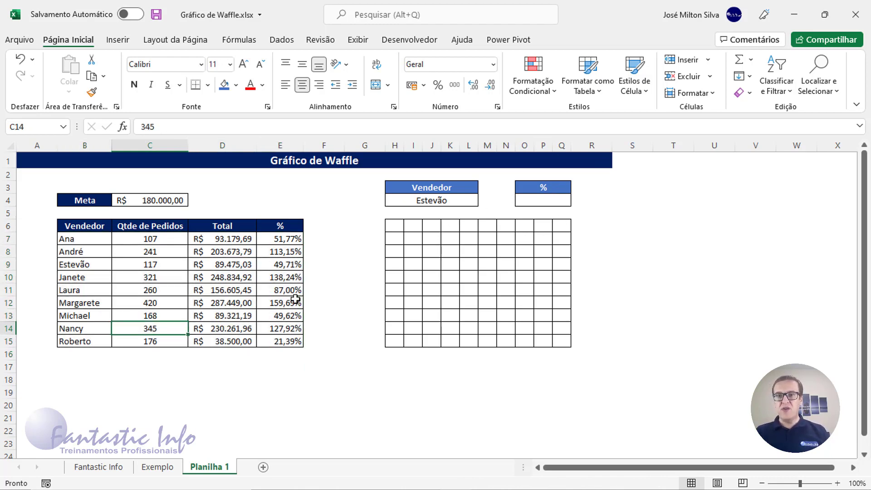
{"action": "left_click", "coordinate": [426, 200]}
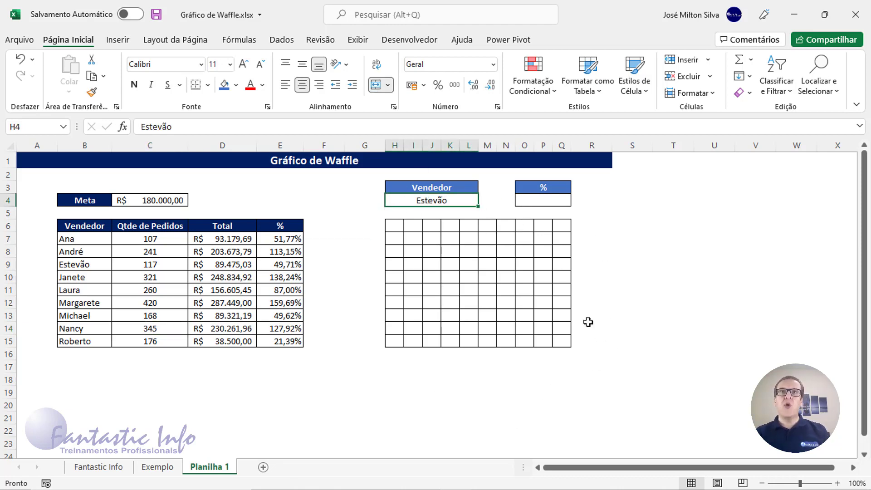
{"action": "left_click", "coordinate": [424, 187]}
{"action": "left_click", "coordinate": [423, 203]}
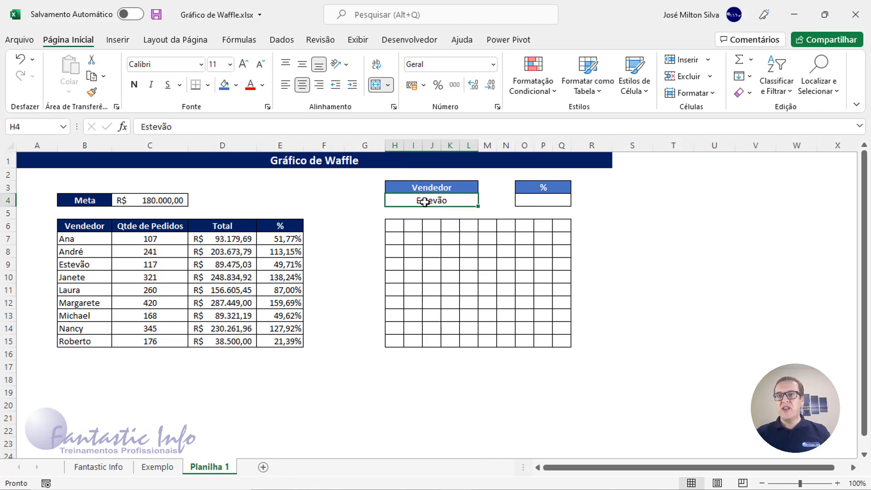
{"action": "left_click", "coordinate": [556, 187]}
{"action": "left_click", "coordinate": [545, 201]}
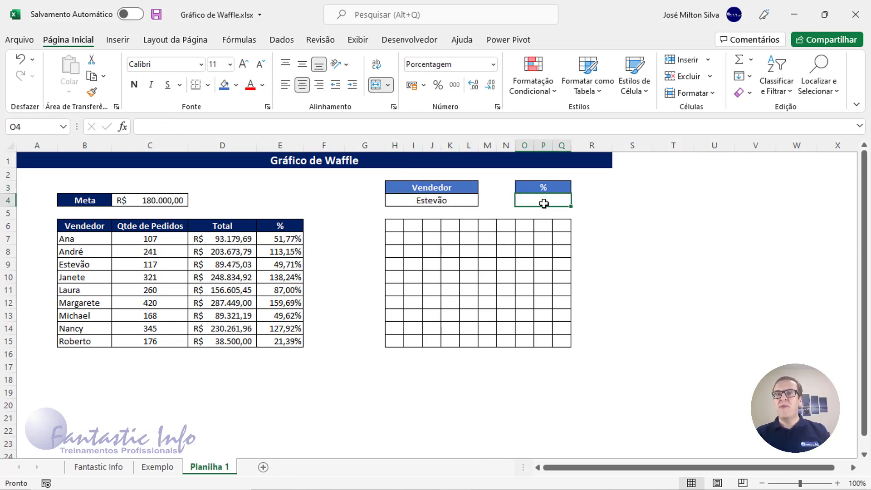
{"action": "left_click_drag", "start_coordinate": [398, 227], "coordinate": [558, 341]}
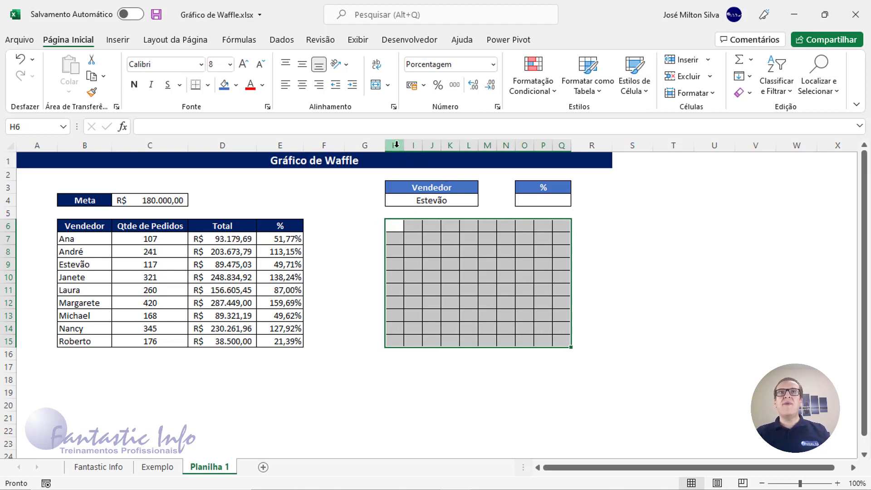
- Resize columns H through Q together to a uniform narrow width for the waffle grid
{"action": "left_click_drag", "start_coordinate": [395, 145], "coordinate": [567, 144]}
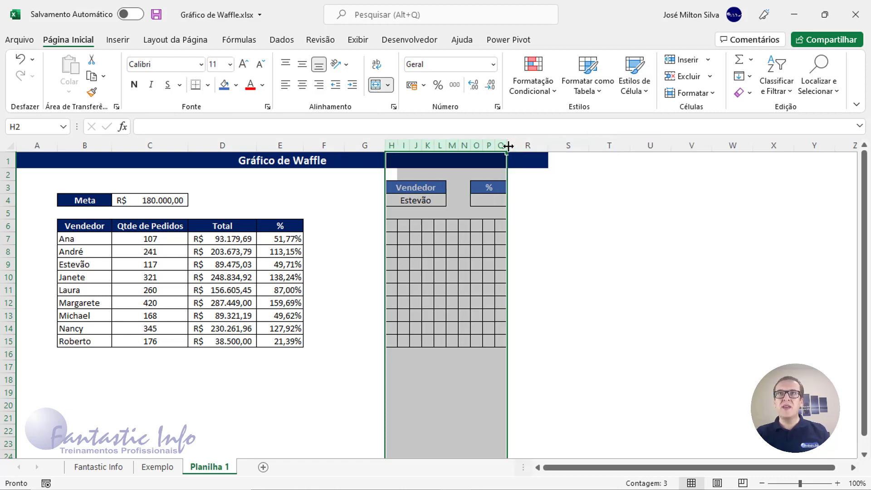
{"action": "left_click_drag", "start_coordinate": [509, 145], "coordinate": [525, 148]}
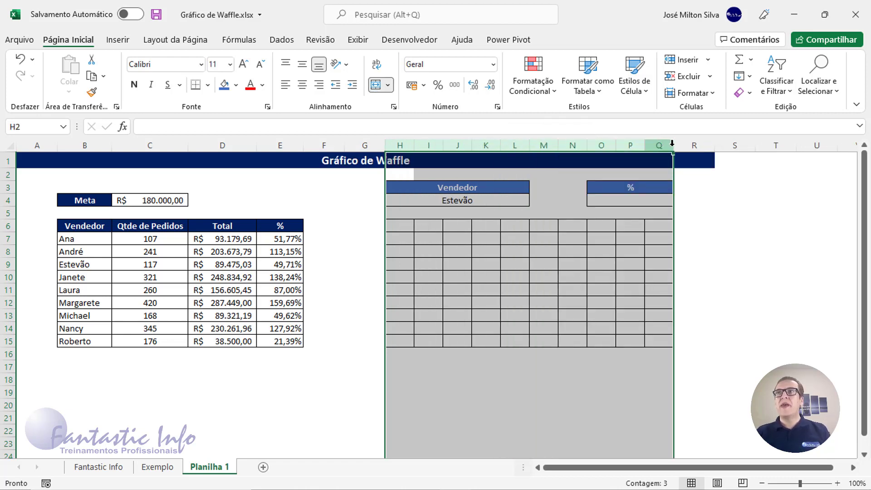
{"action": "left_click_drag", "start_coordinate": [673, 145], "coordinate": [656, 148]}
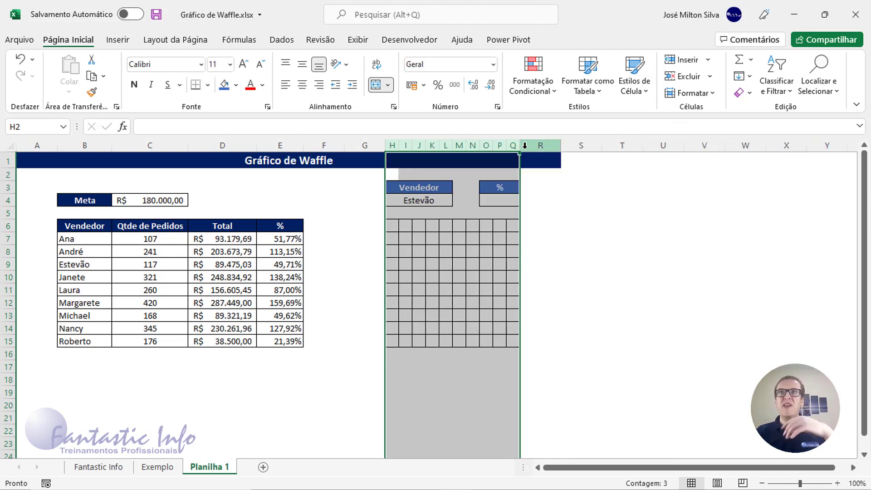
{"action": "left_click_drag", "start_coordinate": [522, 145], "coordinate": [526, 146]}
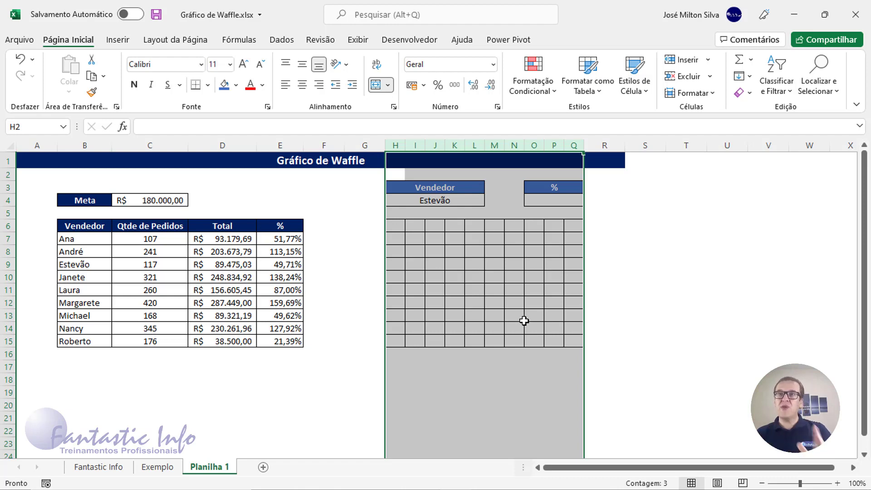
{"action": "left_click", "coordinate": [395, 224]}
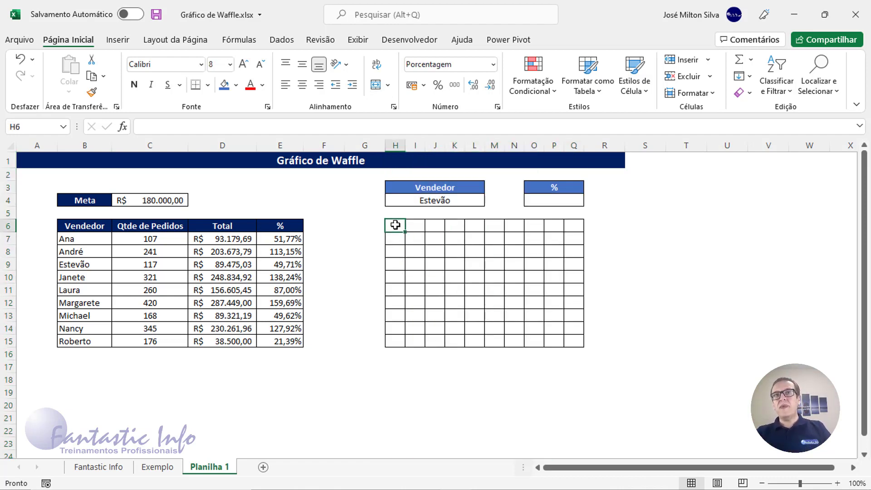
- Apply all borders (Todas as Bordas) to the 10 by 10 waffle grid H6:Q15
{"action": "left_click_drag", "start_coordinate": [395, 223], "coordinate": [574, 341]}
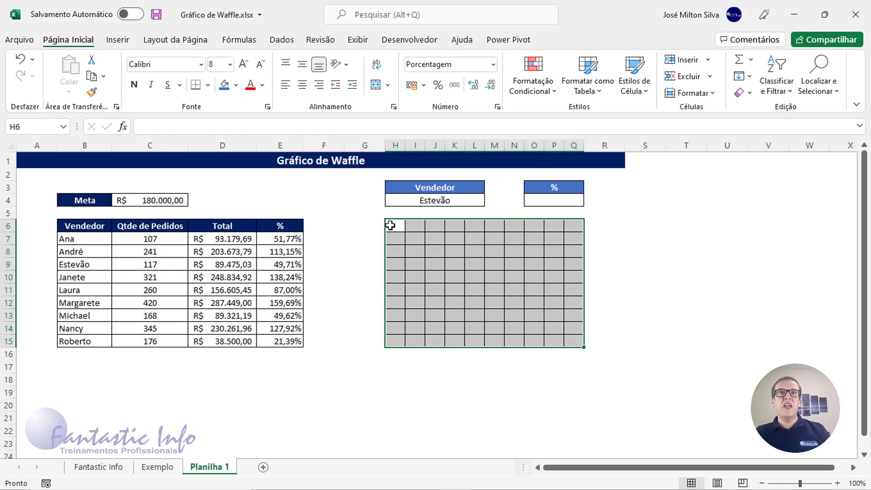
{"action": "left_click_drag", "start_coordinate": [389, 223], "coordinate": [573, 337]}
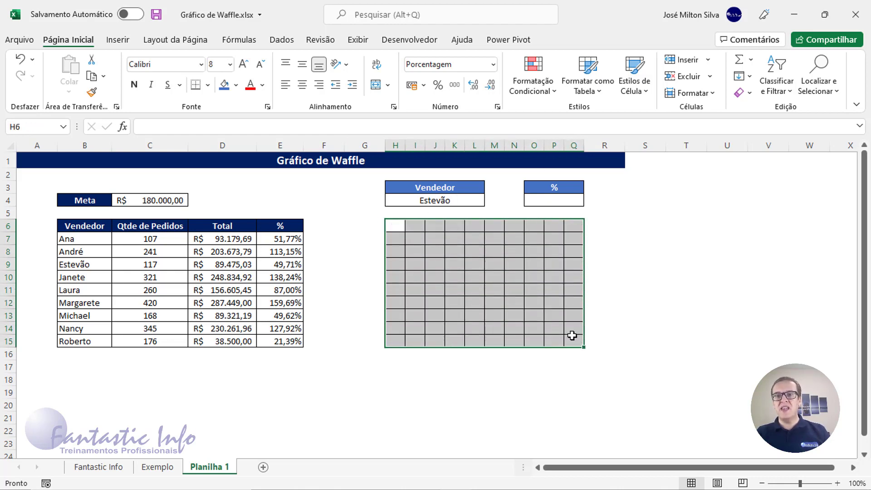
{"action": "left_click", "coordinate": [208, 85]}
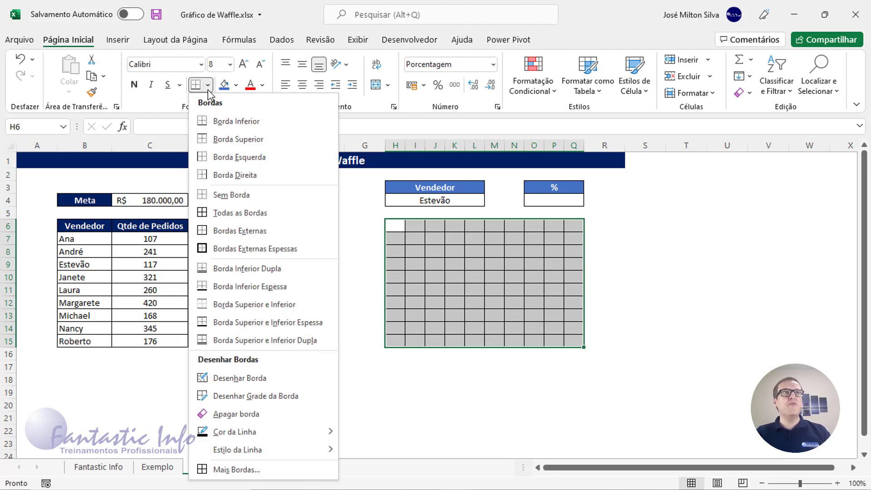
{"action": "left_click", "coordinate": [218, 213]}
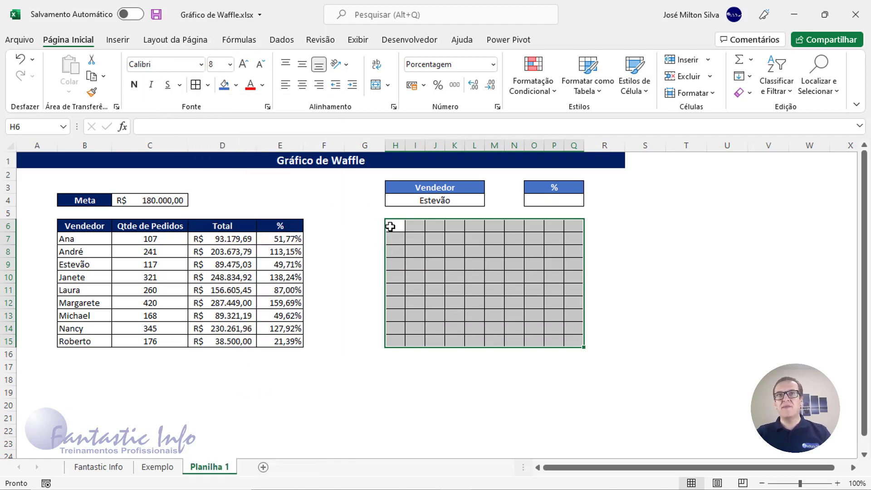
{"action": "left_click_drag", "start_coordinate": [389, 225], "coordinate": [568, 345]}
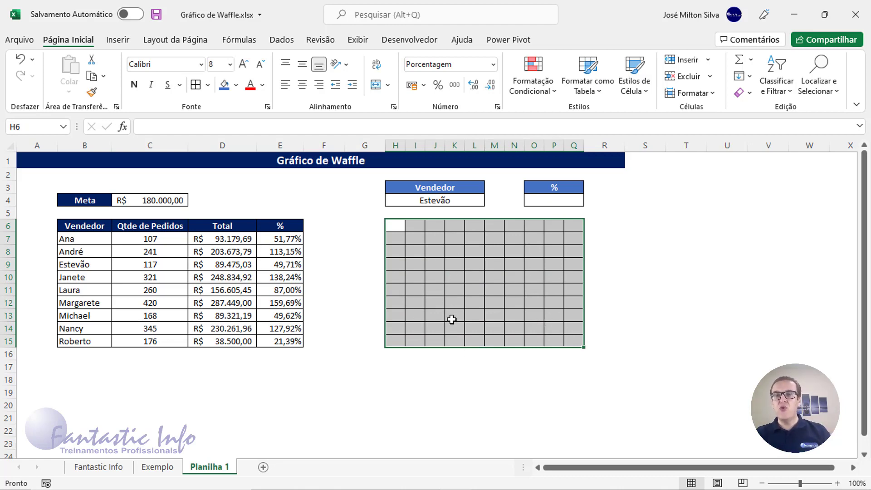
- Enter =PROCV(H4;B6:E15;4;FALSO) in O4 to look up the selected salesperson's percentage
{"action": "left_click", "coordinate": [458, 196]}
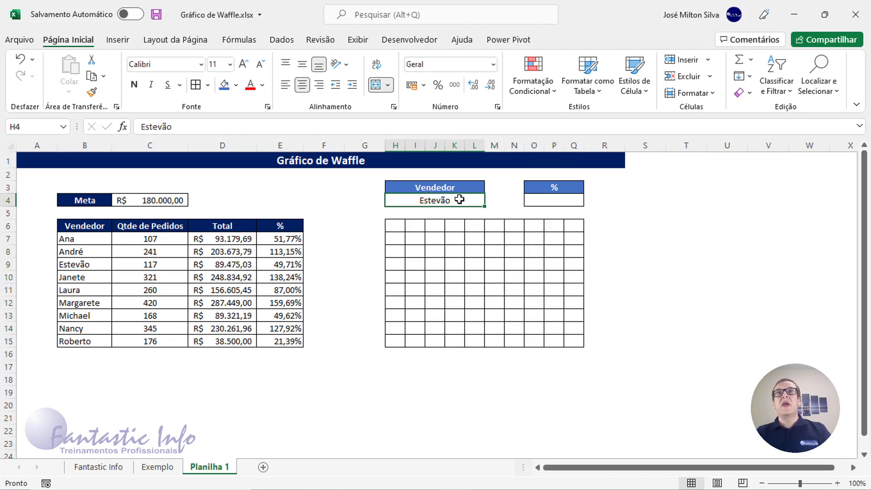
{"action": "left_click", "coordinate": [548, 200]}
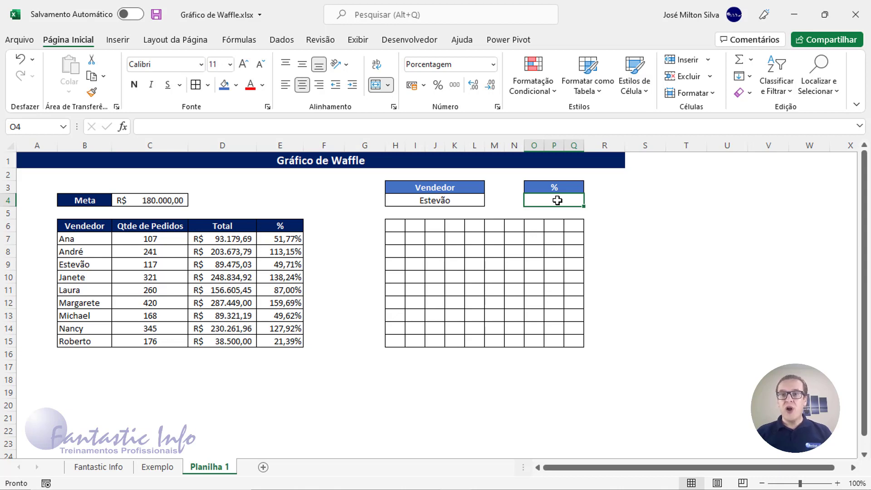
{"action": "type", "text": "="}
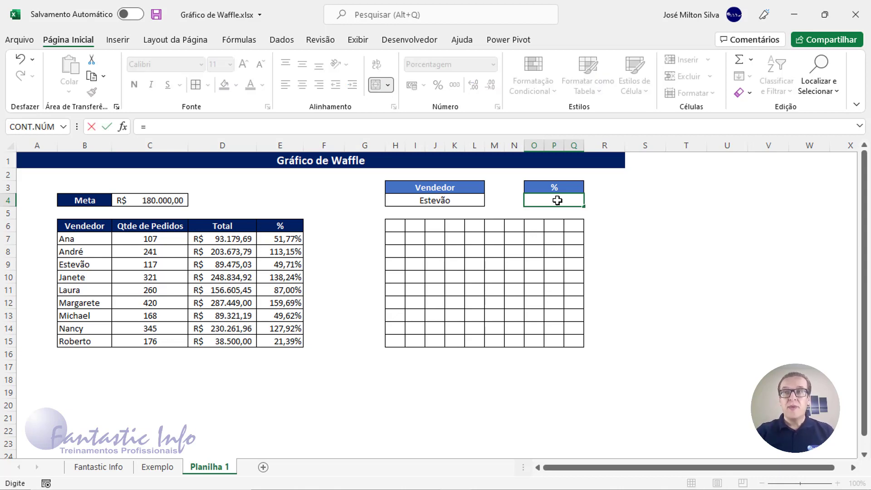
{"action": "type", "text": "PROCV("}
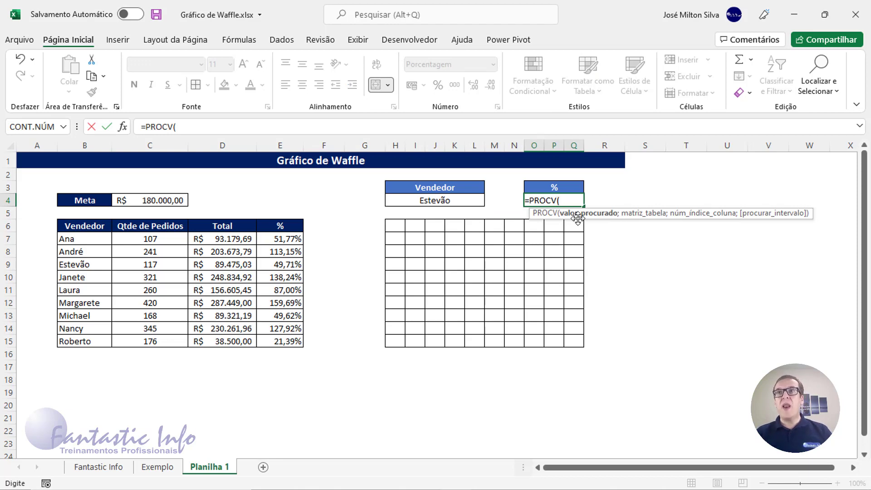
{"action": "left_click", "coordinate": [426, 200]}
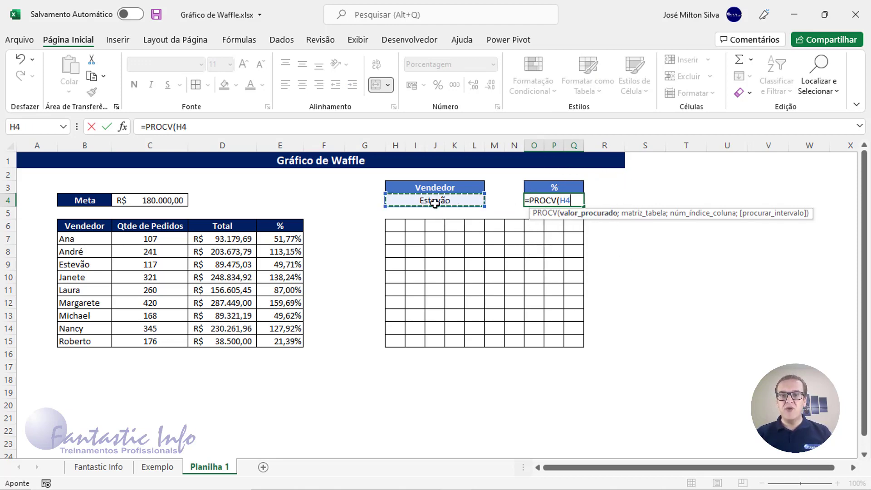
{"action": "type", "text": ";"}
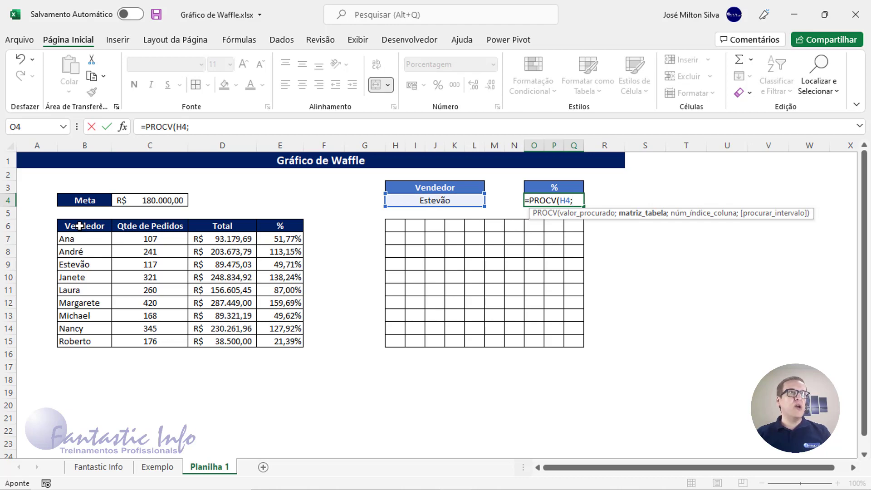
{"action": "left_click_drag", "start_coordinate": [80, 226], "coordinate": [288, 343]}
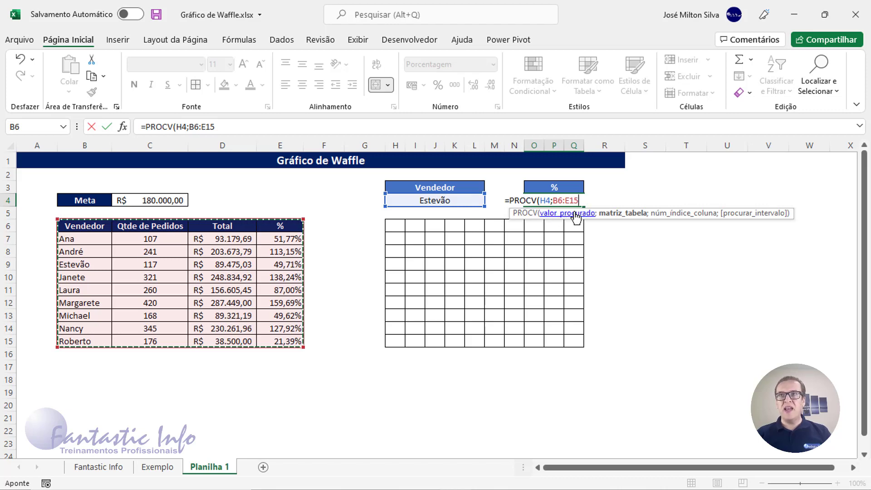
{"action": "type", "text": ";"}
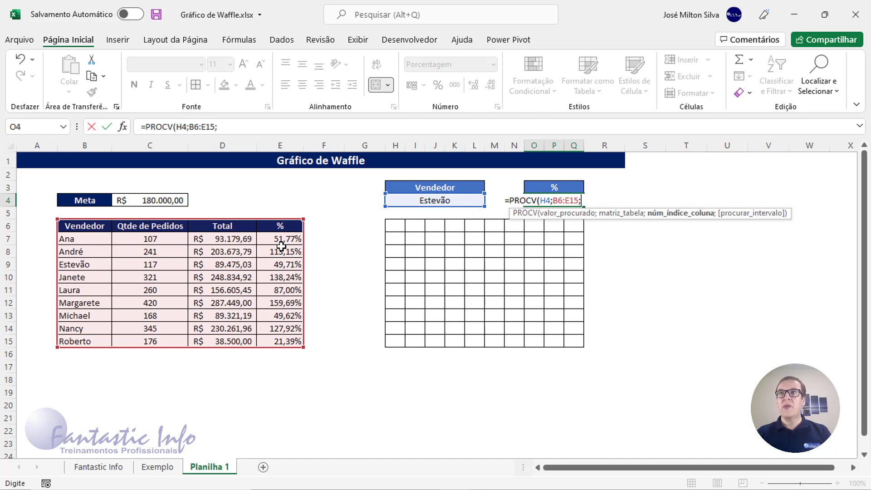
{"action": "type", "text": ";"}
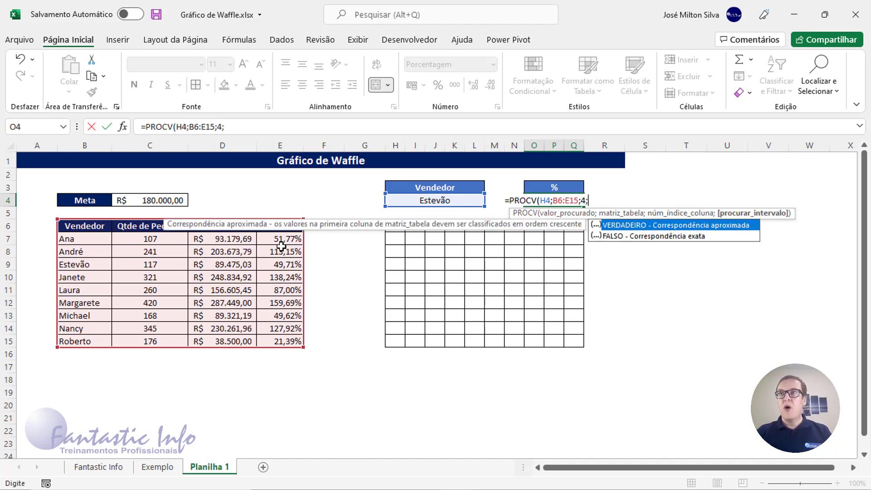
{"action": "double_click", "coordinate": [629, 236]}
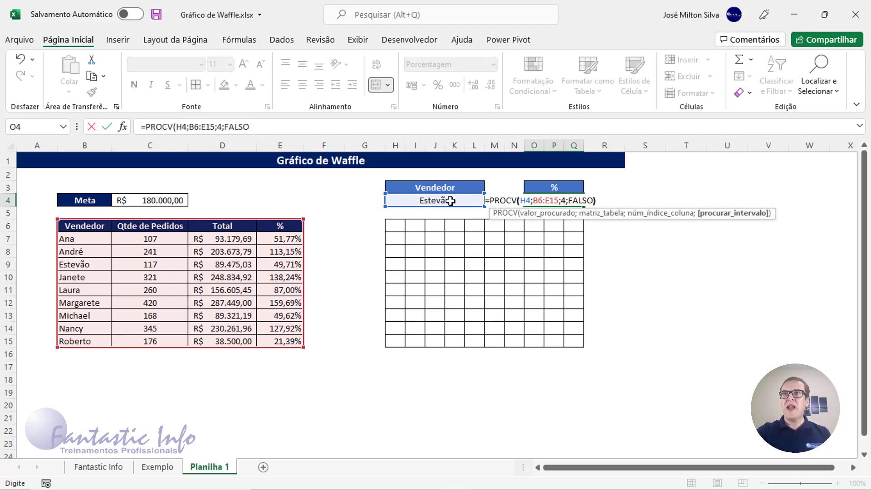
{"action": "key", "text": "Return"}
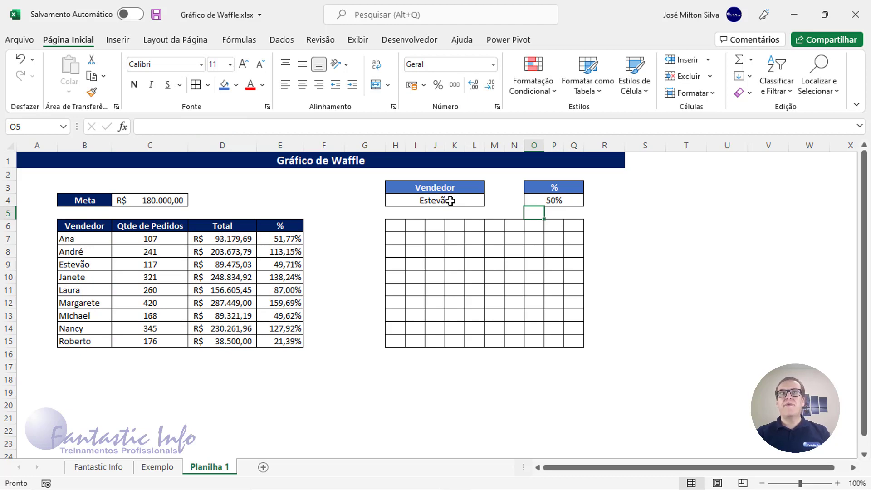
- Compare O4 with the source percentage in E9, and show O4 with two decimal places
{"action": "left_click", "coordinate": [554, 198]}
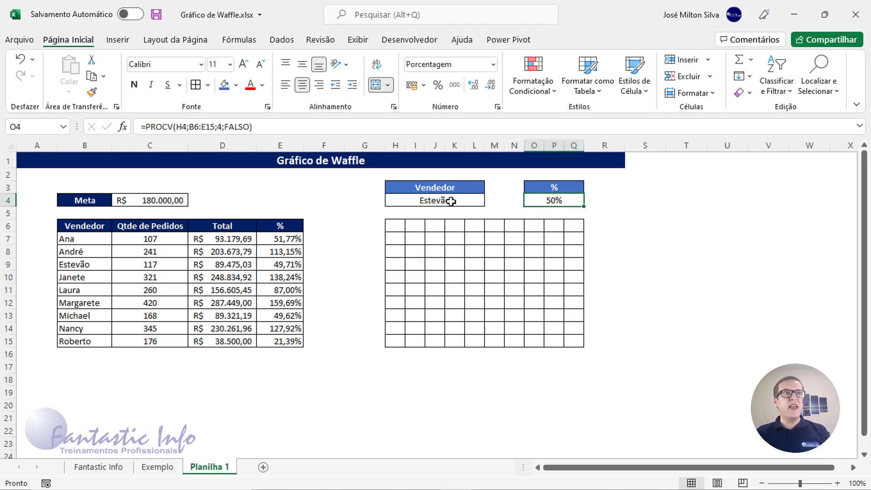
{"action": "left_click", "coordinate": [286, 268]}
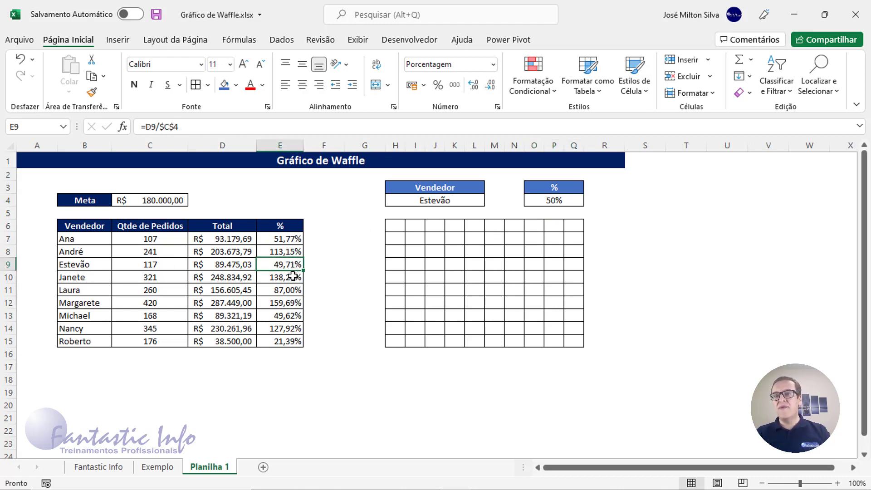
{"action": "left_click", "coordinate": [571, 202]}
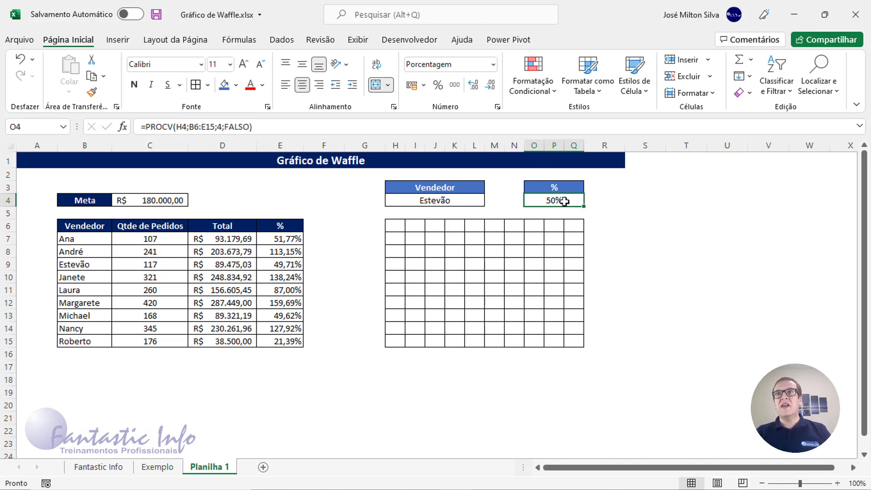
{"action": "left_click", "coordinate": [473, 86]}
{"action": "left_click", "coordinate": [474, 87]}
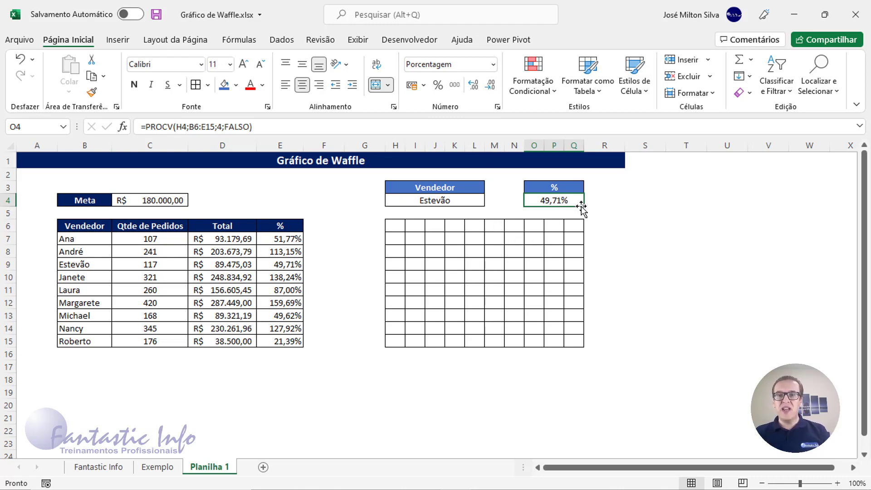
- Test the lookup by entering the name of the salesperson from row 7 in H4 and checking O4
{"action": "left_click", "coordinate": [454, 199]}
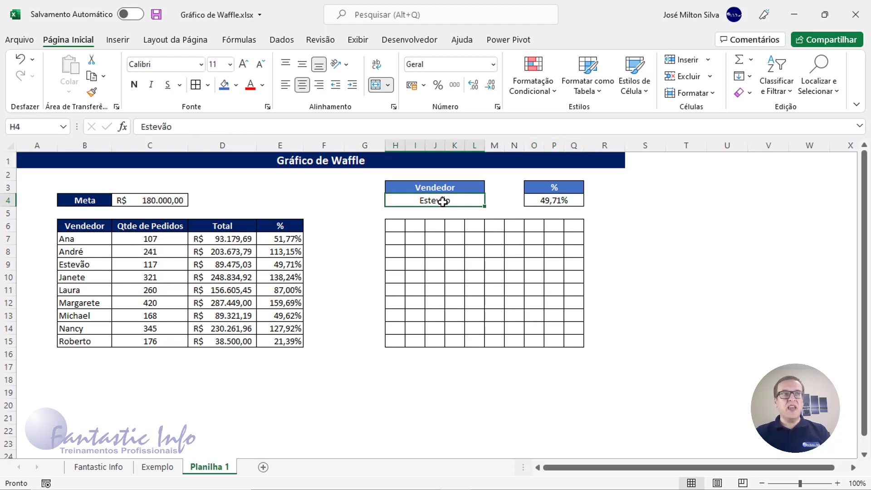
{"action": "type", "text": "aNA"}
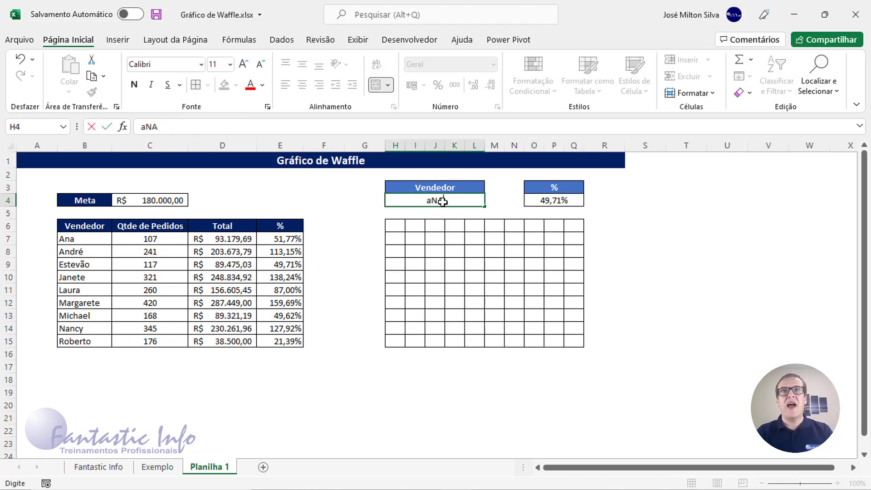
{"action": "key", "text": "BackSpace"}
{"action": "key", "text": "BackSpace"}
{"action": "key", "text": "BackSpace"}
{"action": "type", "text": "Ana"}
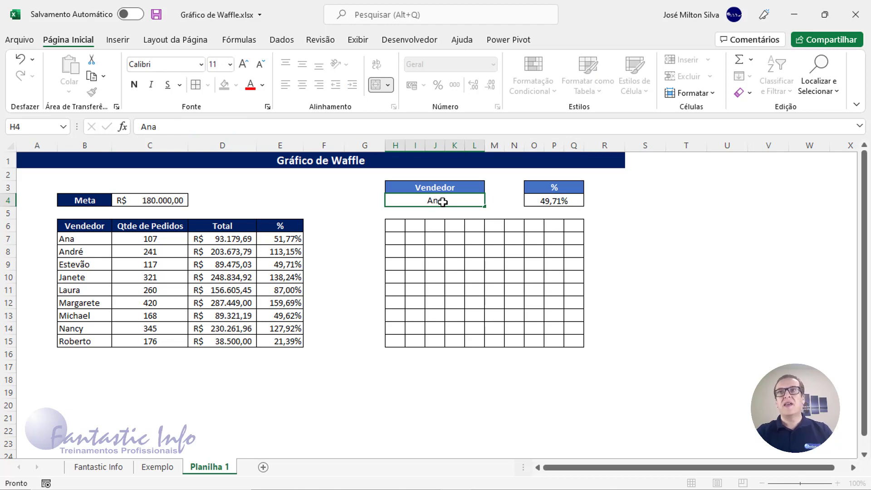
{"action": "key", "text": "Return"}
{"action": "left_click", "coordinate": [547, 201]}
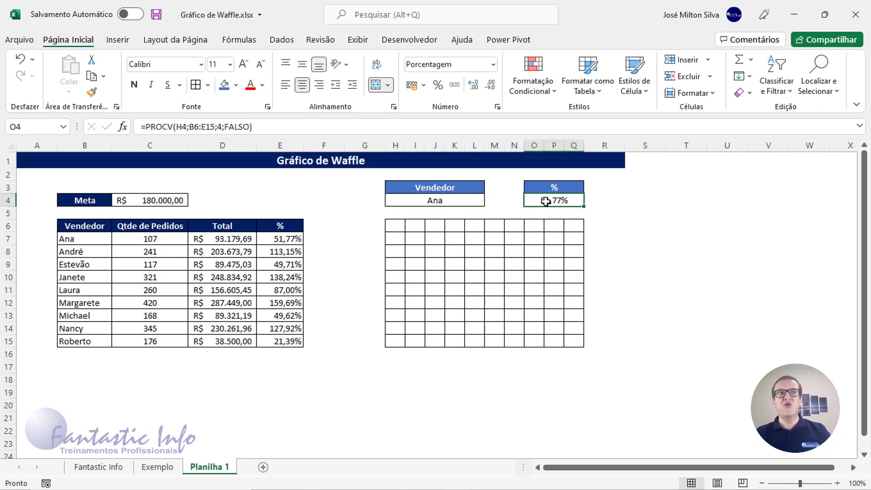
- Replace the name in H4 with the salesperson from row 14 and check the percentage in O4
{"action": "left_click", "coordinate": [441, 201]}
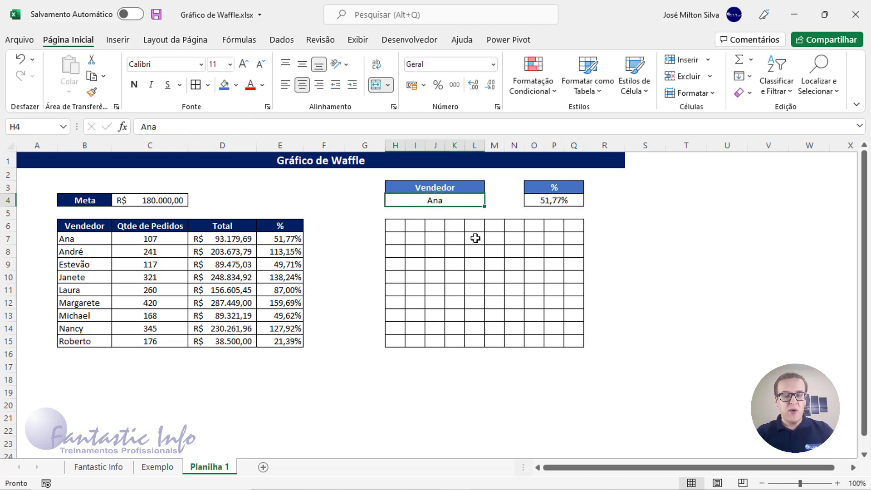
{"action": "type", "text": "Nanc"}
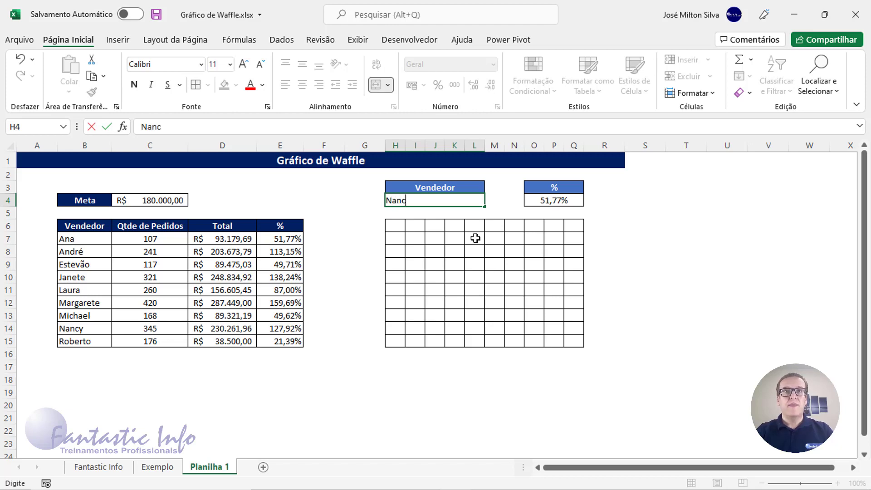
{"action": "type", "text": "y"}
{"action": "key", "text": "Return"}
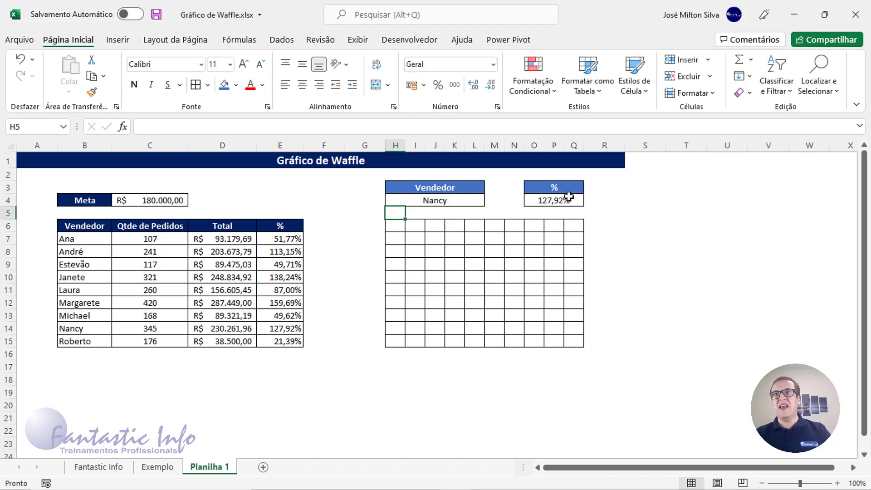
{"action": "left_click", "coordinate": [565, 199]}
- Add data validation to the Vendedor cell H4, allowing a Lista with source =$B$7:$B$15
{"action": "left_click", "coordinate": [442, 203]}
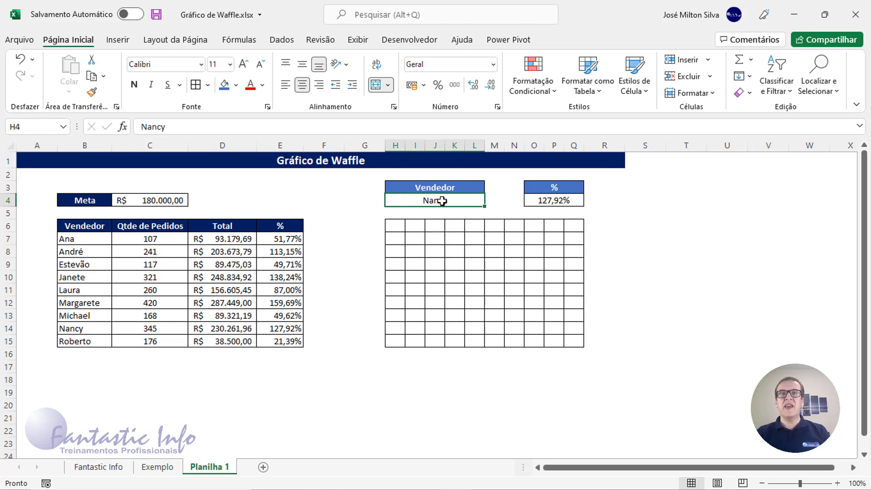
{"action": "left_click", "coordinate": [284, 42]}
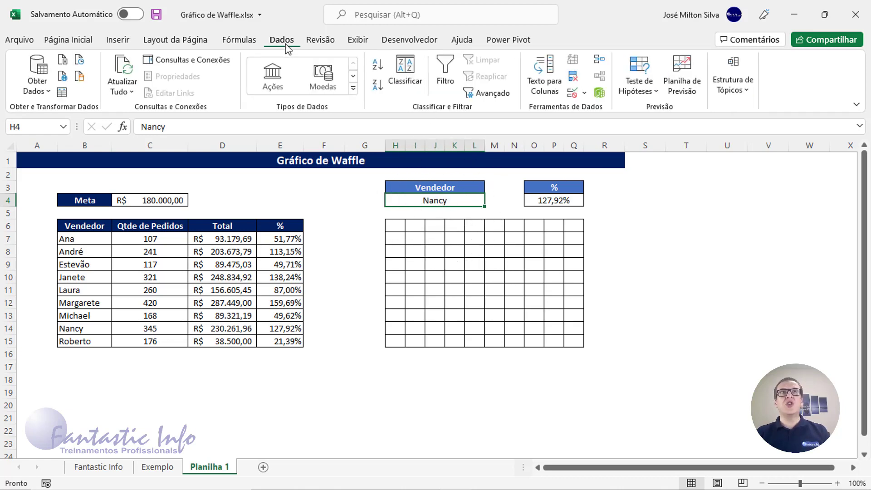
{"action": "left_click", "coordinate": [585, 94]}
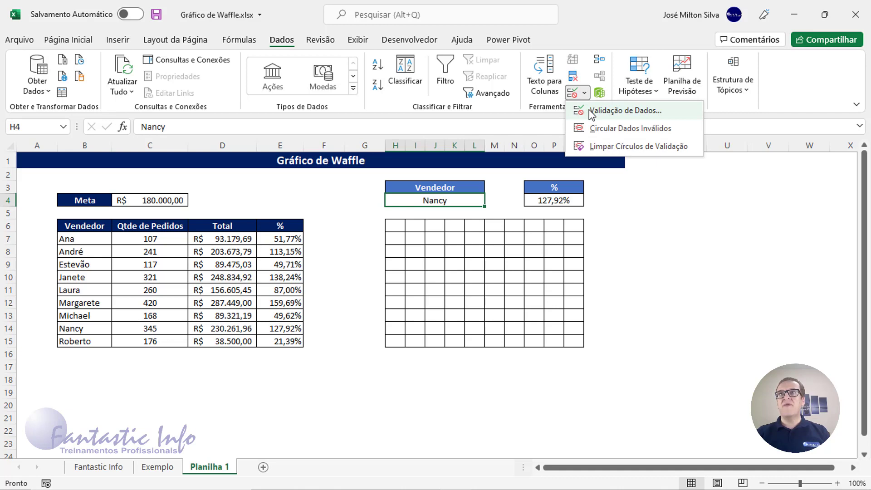
{"action": "left_click", "coordinate": [591, 111]}
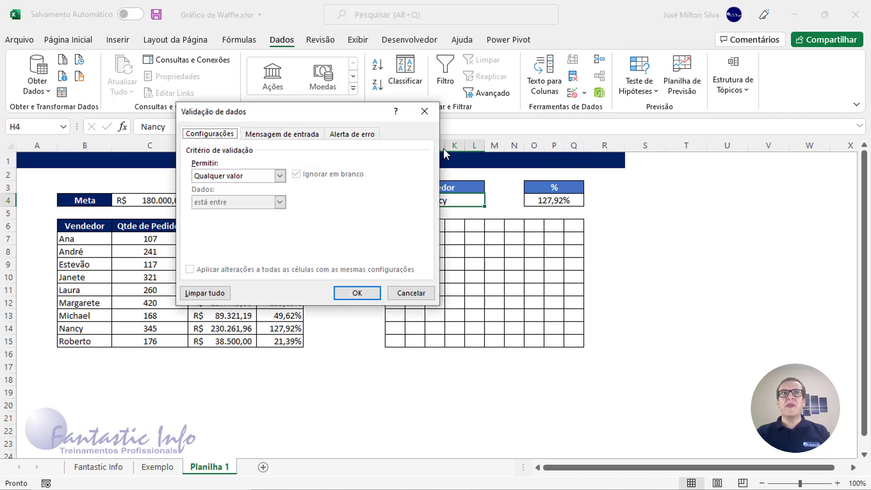
{"action": "left_click", "coordinate": [279, 177]}
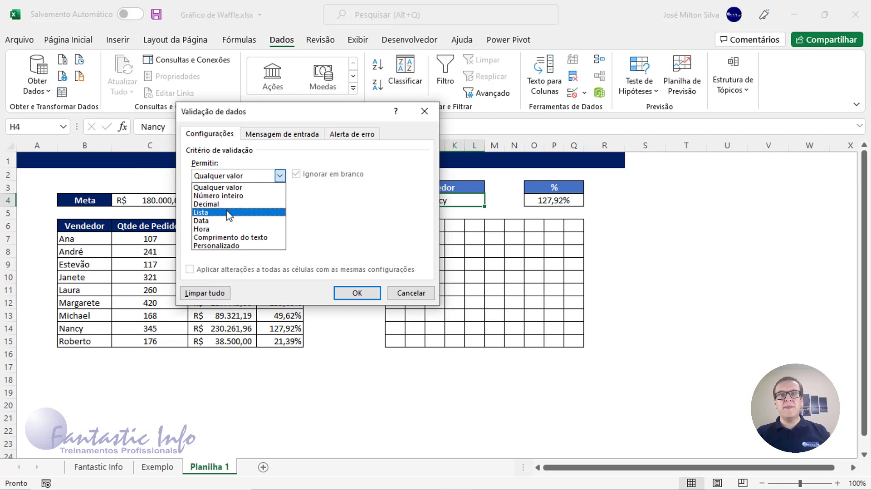
{"action": "left_click", "coordinate": [229, 214]}
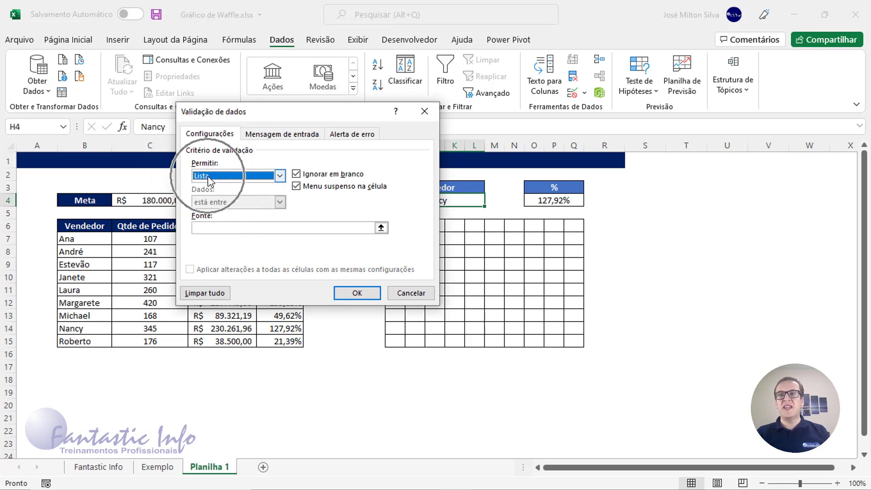
{"action": "left_click", "coordinate": [209, 227]}
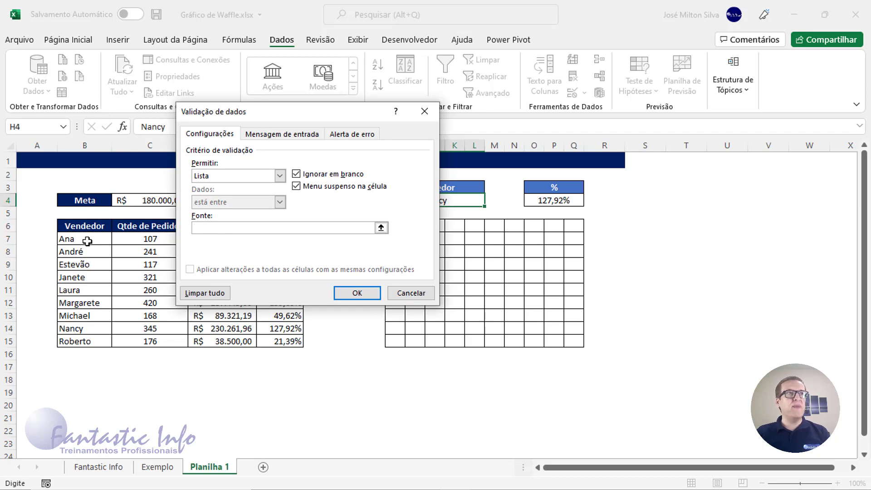
{"action": "left_click_drag", "start_coordinate": [88, 241], "coordinate": [84, 341]}
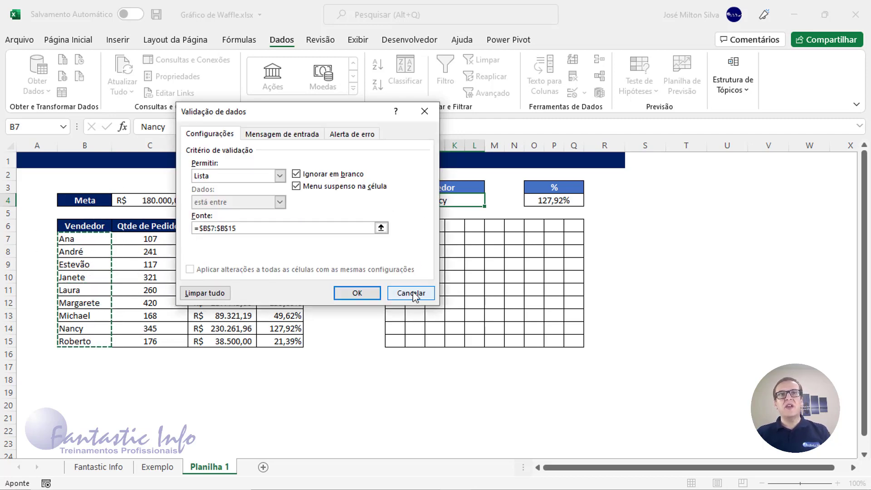
{"action": "left_click", "coordinate": [357, 293]}
- Test the dropdown in H4 by choosing the salespeople from rows 7, 12, 14 and 15 in turn, checking the percentage in O4
{"action": "left_click", "coordinate": [490, 201]}
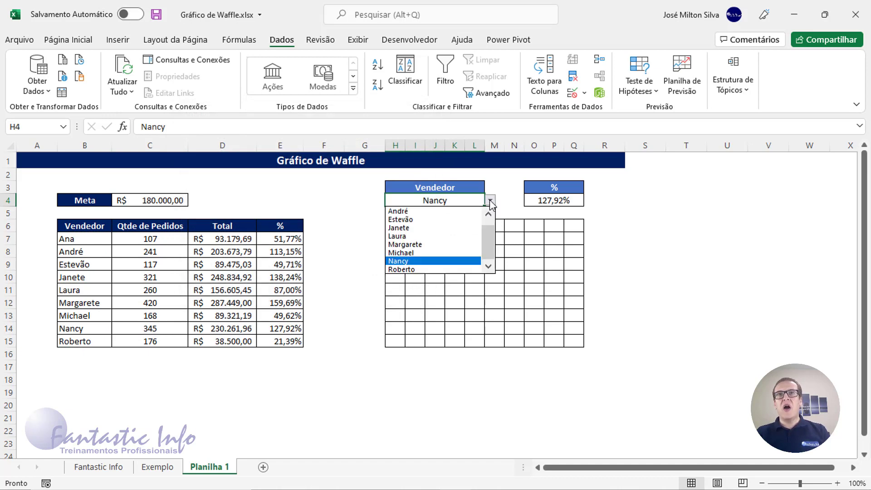
{"action": "left_click", "coordinate": [490, 215]}
{"action": "left_click", "coordinate": [439, 218]}
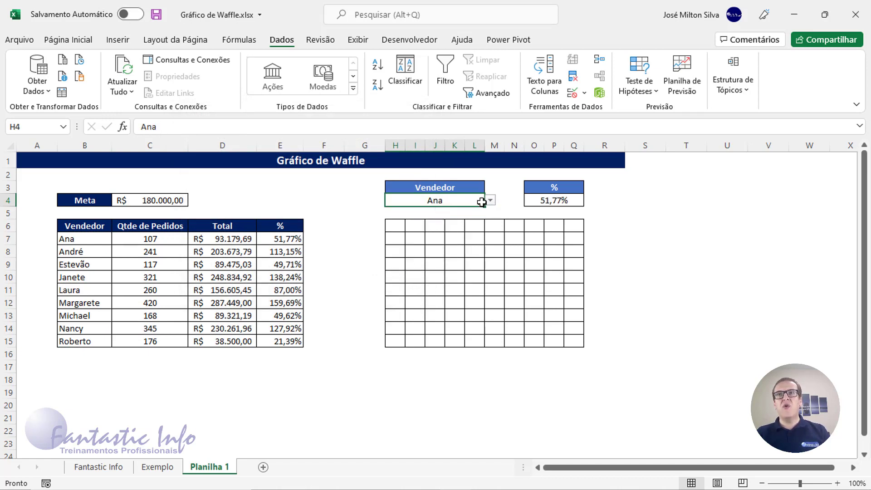
{"action": "left_click", "coordinate": [496, 200]}
{"action": "left_click", "coordinate": [472, 200]}
{"action": "left_click", "coordinate": [491, 200]}
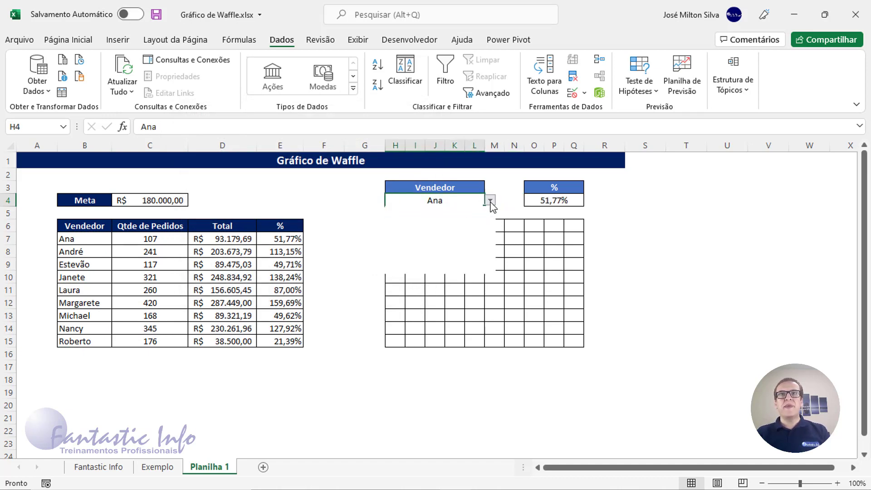
{"action": "left_click", "coordinate": [409, 249]}
{"action": "left_click", "coordinate": [490, 200]}
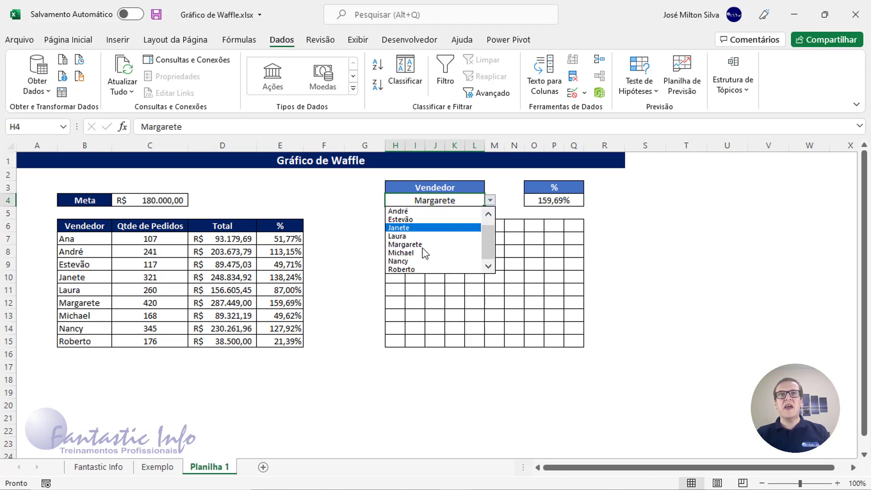
{"action": "left_click", "coordinate": [409, 260]}
{"action": "left_click", "coordinate": [490, 200]}
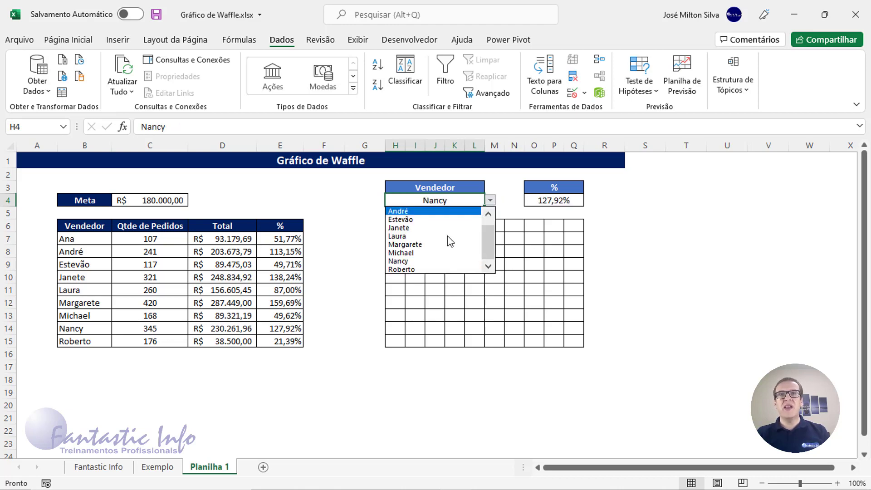
{"action": "left_click", "coordinate": [431, 269]}
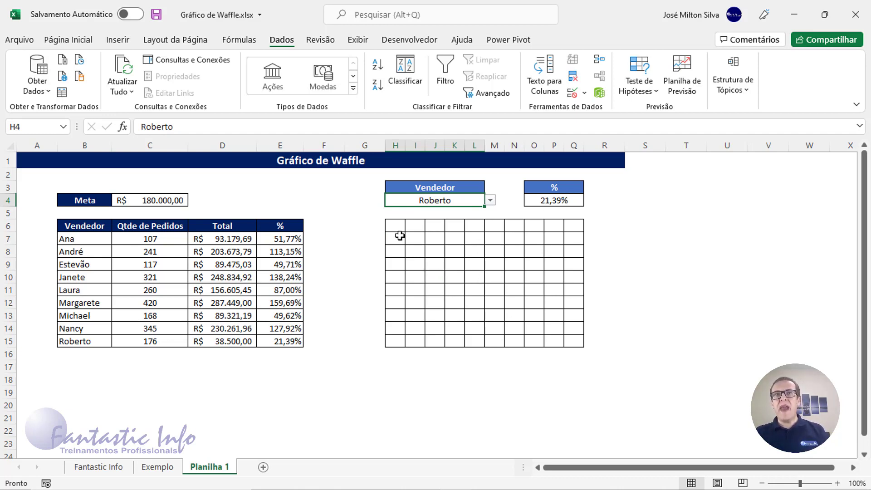
{"action": "left_click_drag", "start_coordinate": [397, 229], "coordinate": [567, 345]}
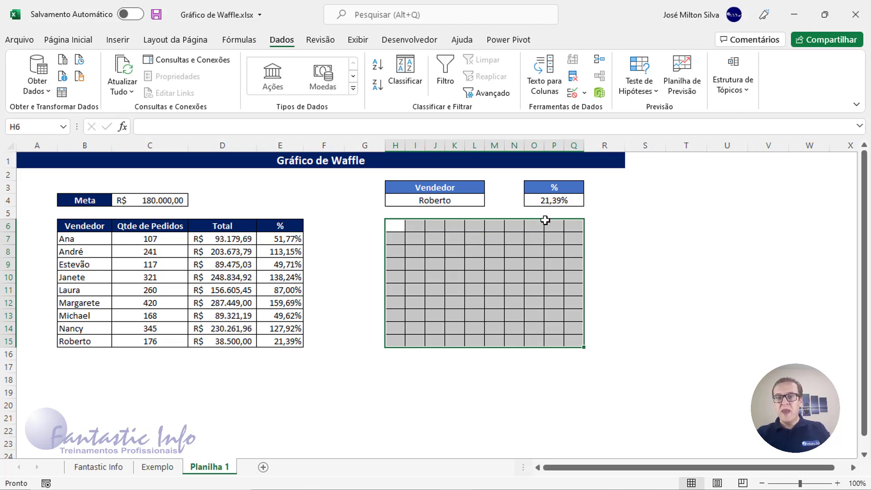
{"action": "left_click", "coordinate": [393, 344]}
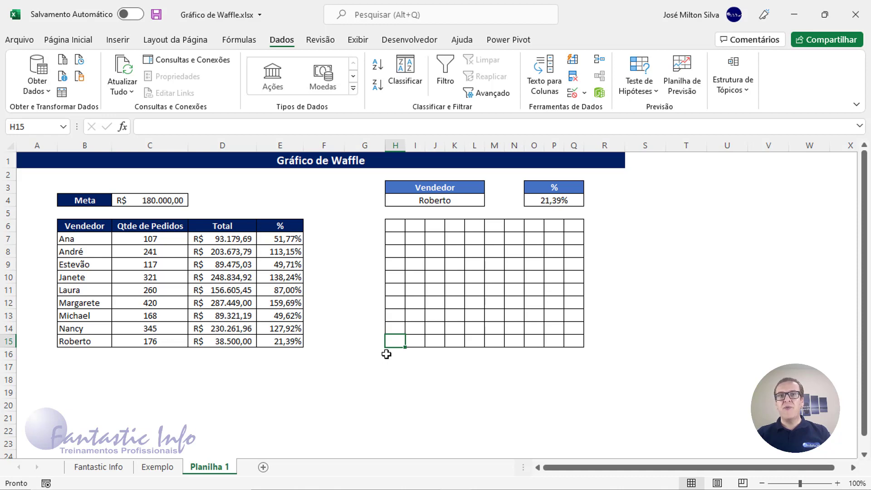
{"action": "left_click", "coordinate": [399, 226]}
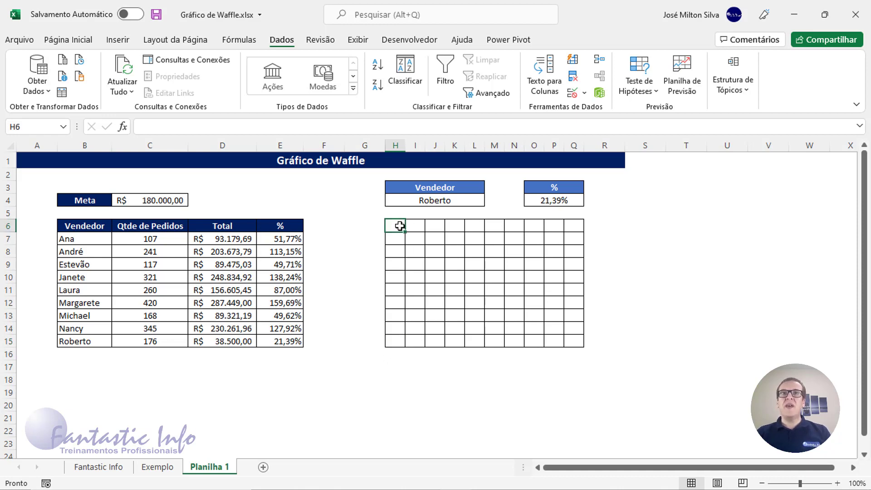
{"action": "left_click", "coordinate": [396, 347]}
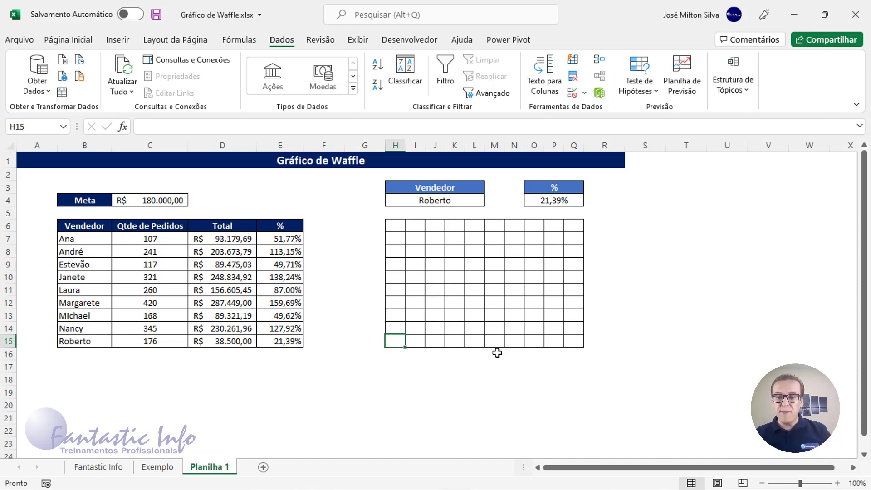
{"action": "left_click_drag", "start_coordinate": [394, 225], "coordinate": [569, 340]}
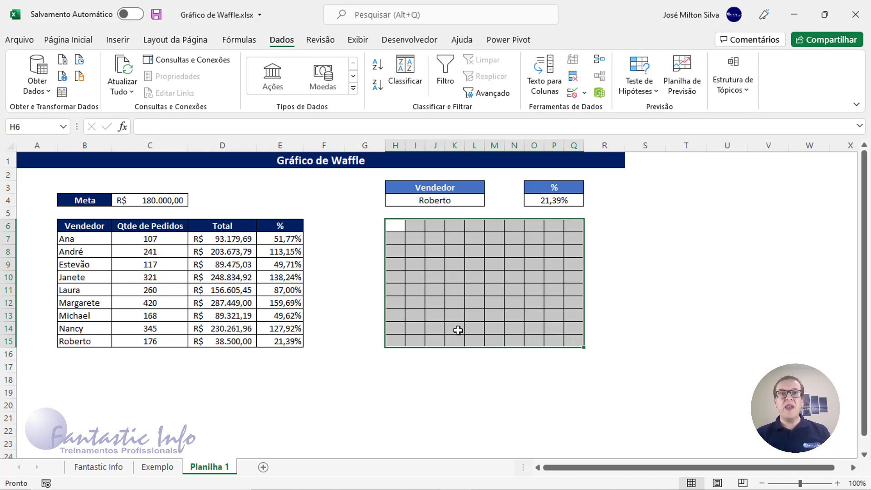
- Enter 1% in H15, the starting cell of the waffle grid
{"action": "left_click", "coordinate": [393, 341]}
{"action": "type", "text": "1"}
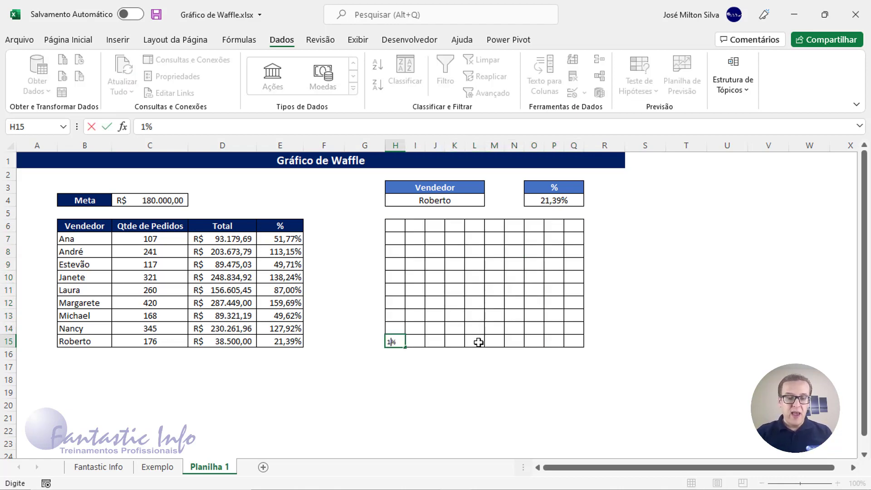
{"action": "key", "text": "Return"}
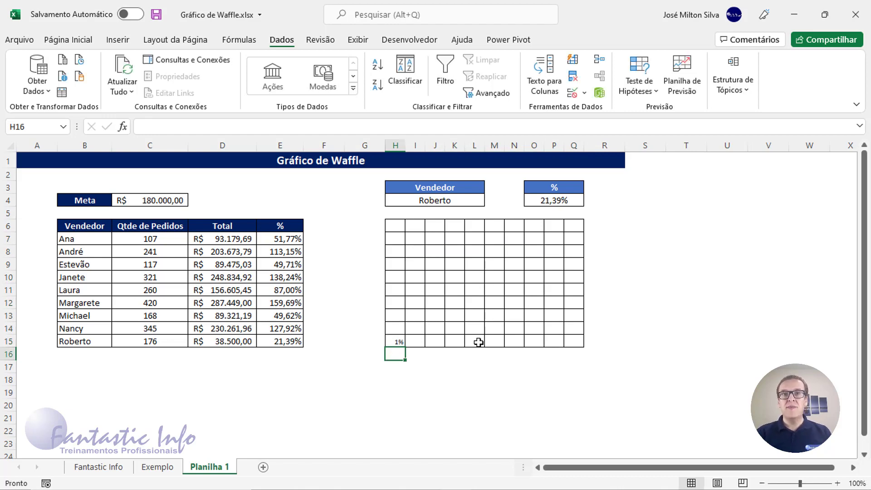
{"action": "left_click", "coordinate": [394, 339]}
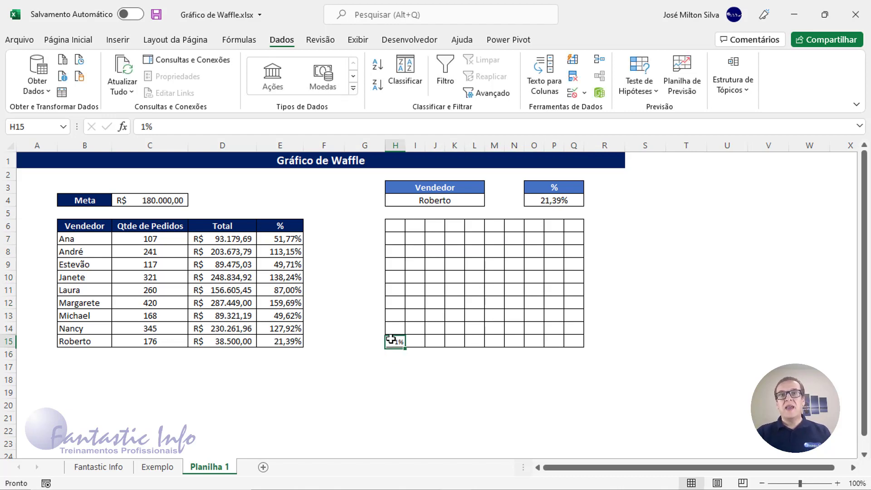
- Enter the formula =H15+1% in I15 to increment the previous grid cell by one percent
{"action": "left_click", "coordinate": [415, 341]}
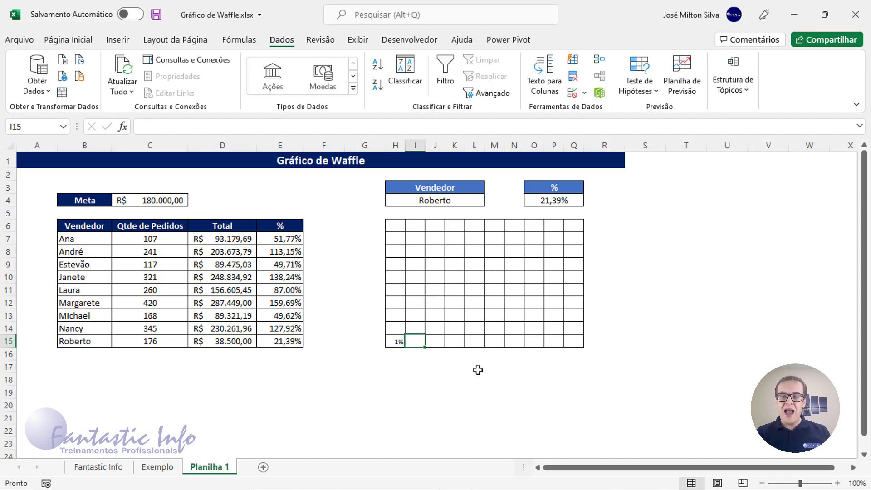
{"action": "type", "text": "="}
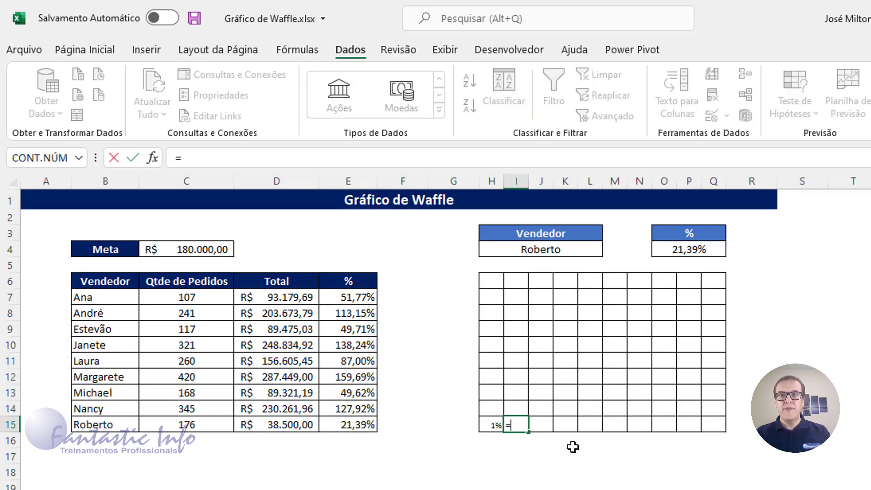
{"action": "left_click", "coordinate": [489, 427]}
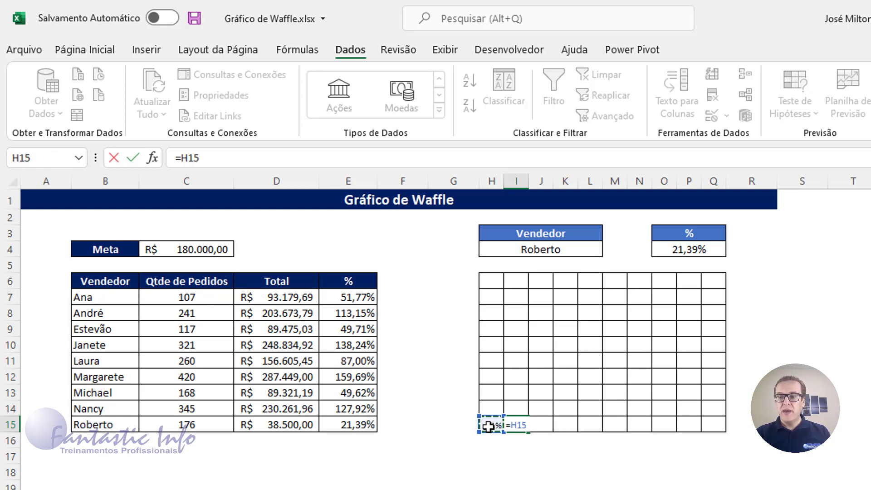
{"action": "type", "text": "+1"}
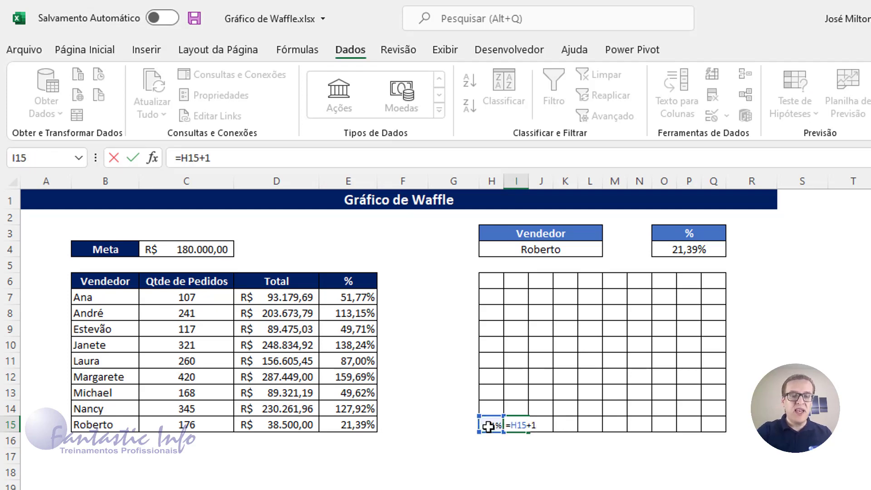
{"action": "type", "text": "%"}
{"action": "key", "text": "Return"}
- Review the formula in I15 and fill it across row 15 through Q15
{"action": "left_click", "coordinate": [488, 426]}
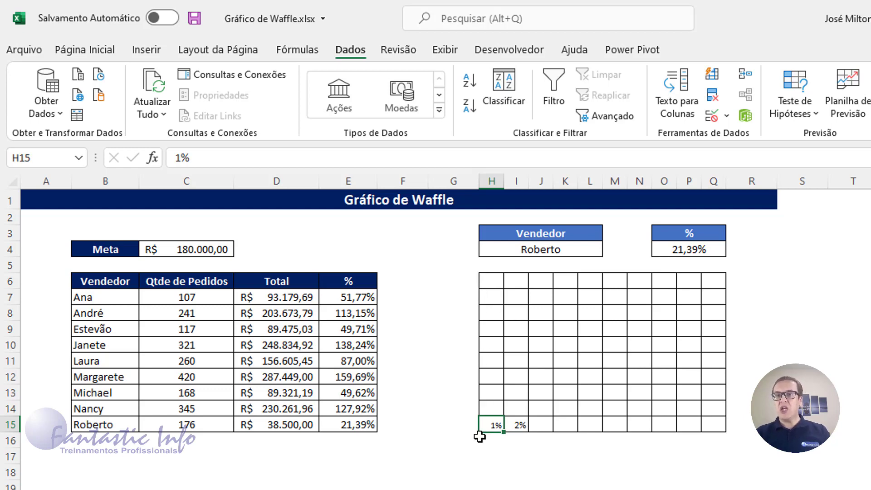
{"action": "left_click", "coordinate": [515, 427]}
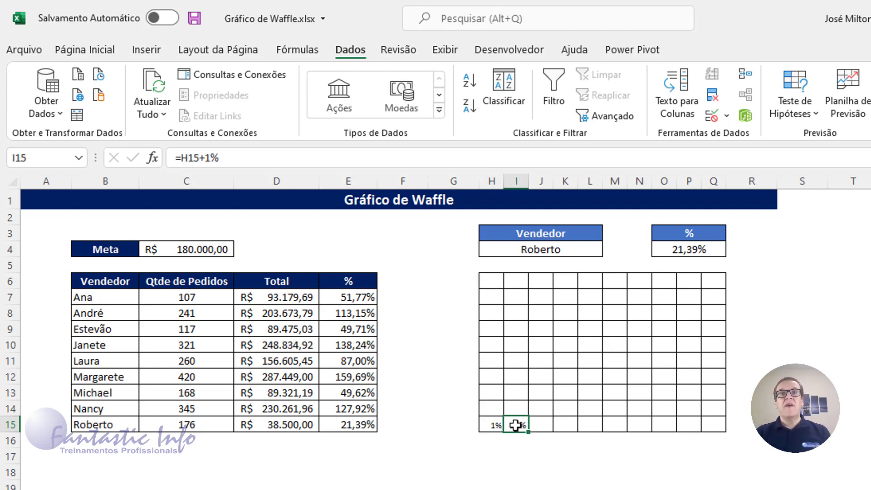
{"action": "double_click", "coordinate": [509, 425]}
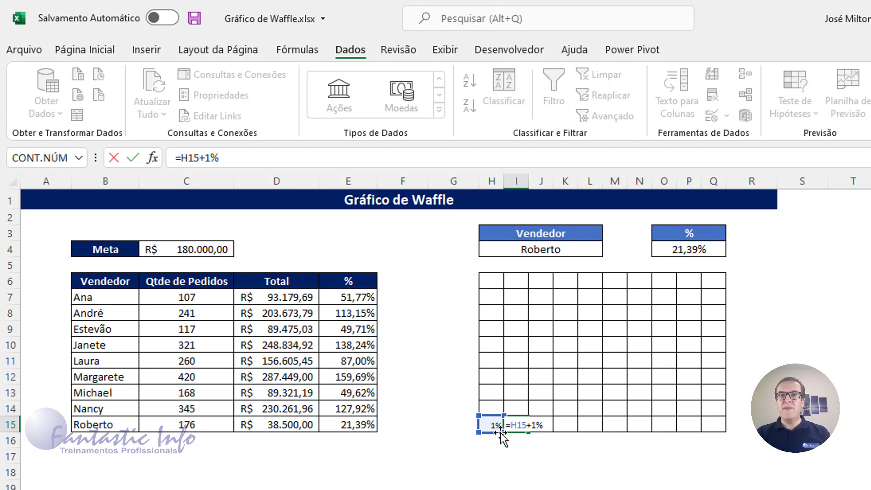
{"action": "key", "text": "Return"}
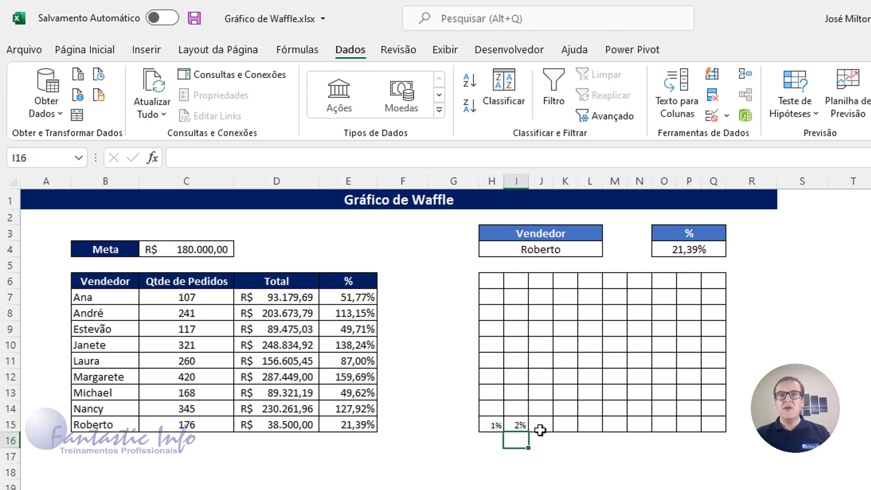
{"action": "left_click", "coordinate": [518, 429]}
{"action": "left_click_drag", "start_coordinate": [530, 433], "coordinate": [723, 431]}
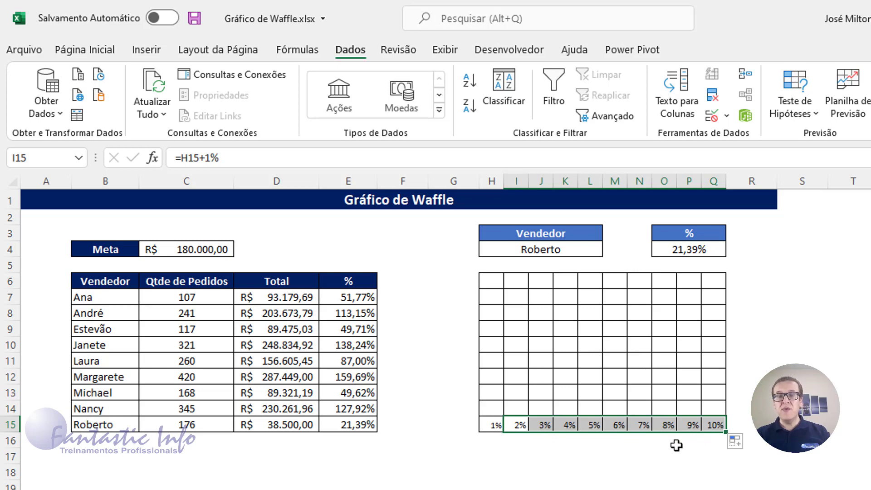
- Enter the formula =H15+10% in H14 to add ten percent to the cell below
{"action": "left_click", "coordinate": [489, 413]}
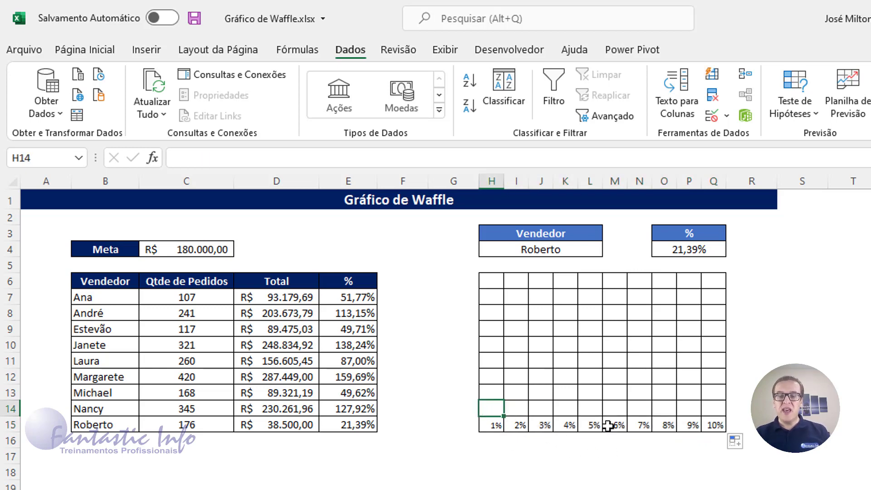
{"action": "type", "text": "="}
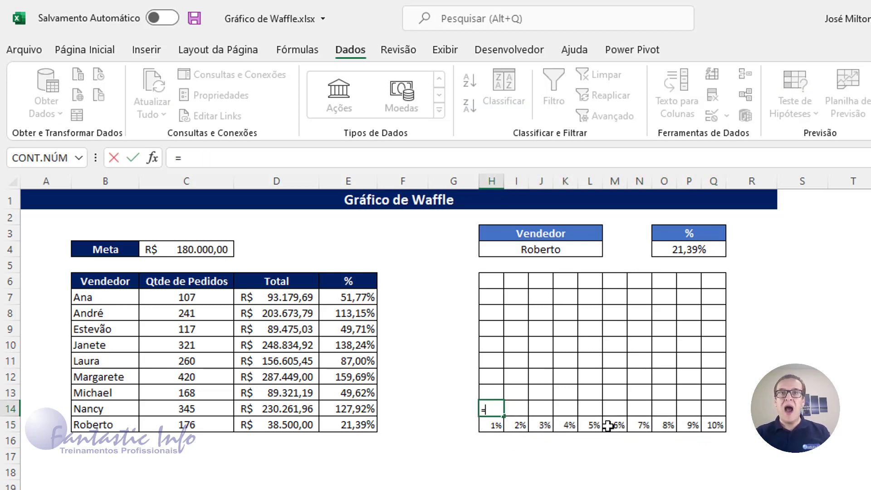
{"action": "left_click", "coordinate": [493, 423]}
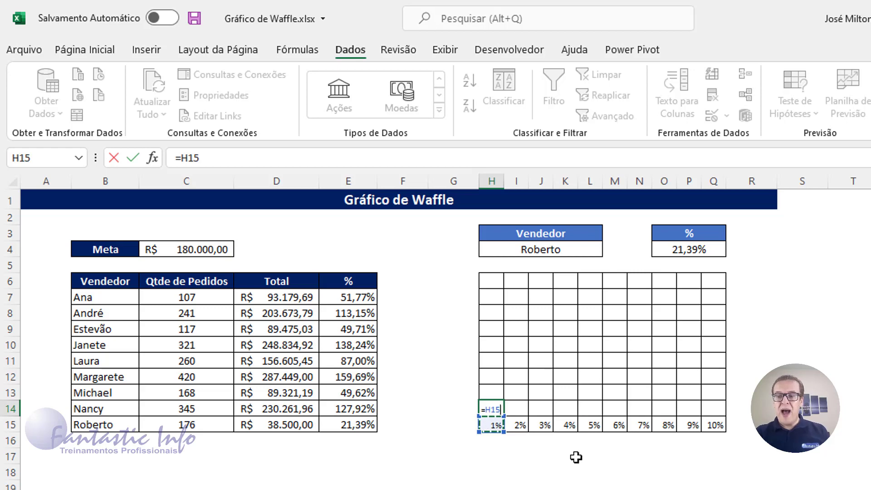
{"action": "type", "text": "+"}
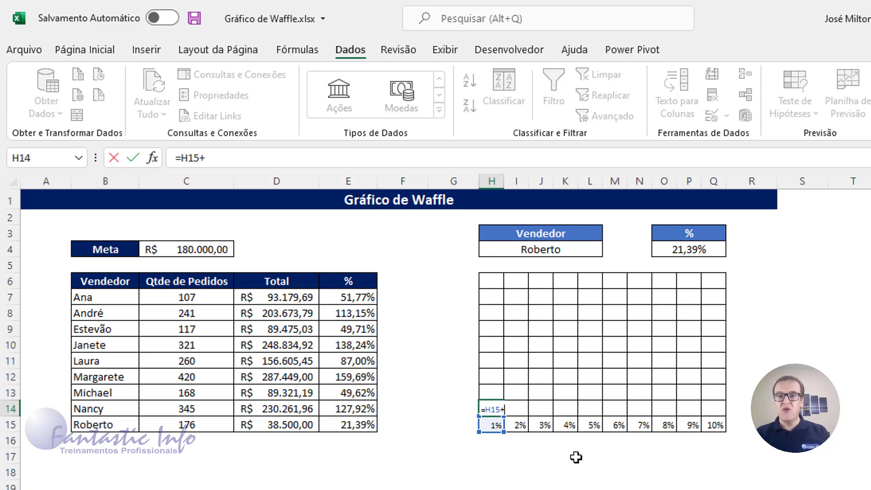
{"action": "type", "text": "10"}
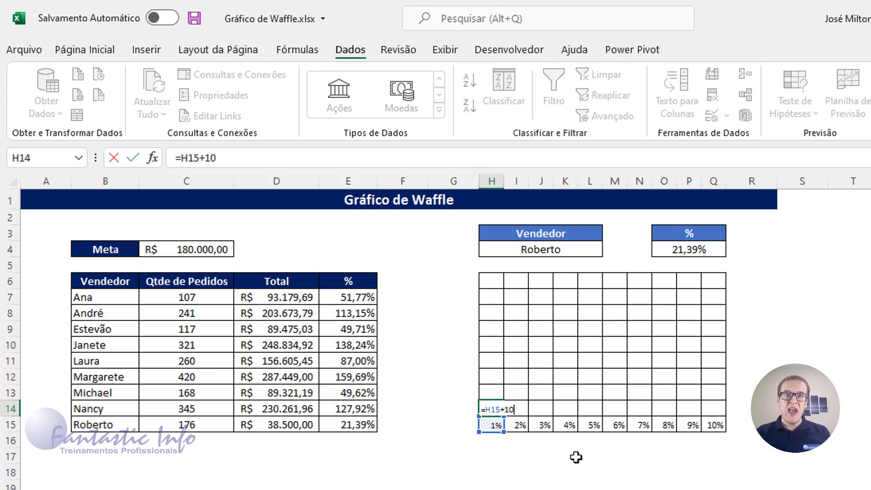
{"action": "type", "text": "#"}
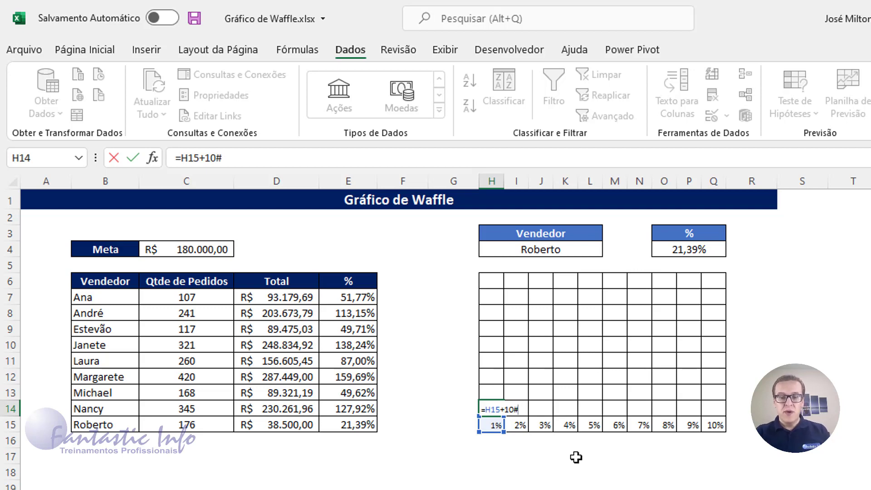
{"action": "key", "text": "BackSpace"}
{"action": "type", "text": "%"}
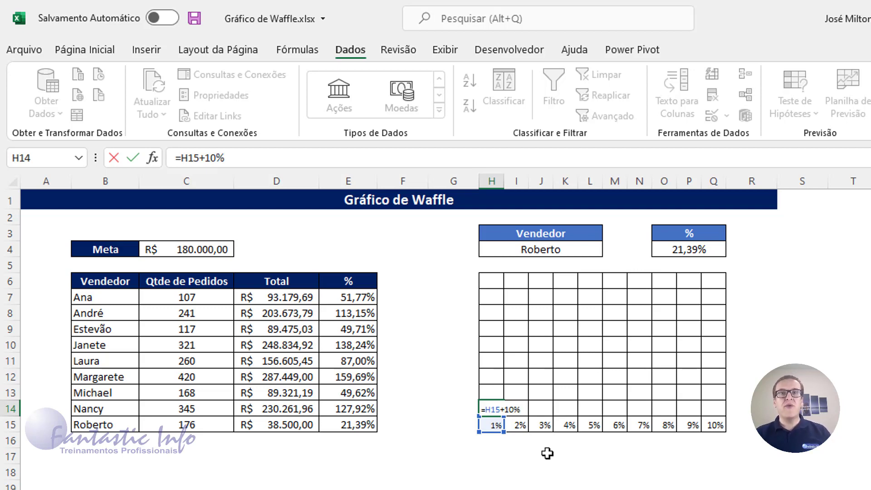
{"action": "key", "text": "Return"}
- Fill the H14 formula across to Q14 and up to row 6, and check the grid's first and last cells
{"action": "left_click", "coordinate": [489, 409]}
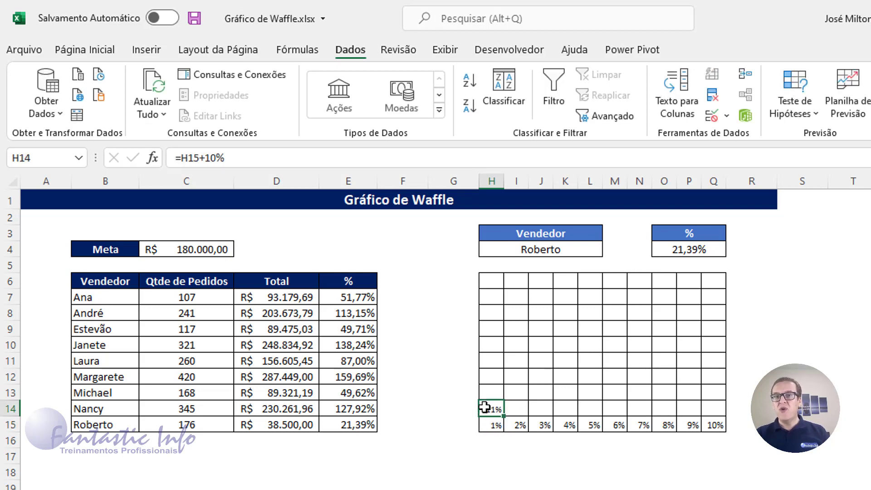
{"action": "left_click_drag", "start_coordinate": [502, 411], "coordinate": [727, 409]}
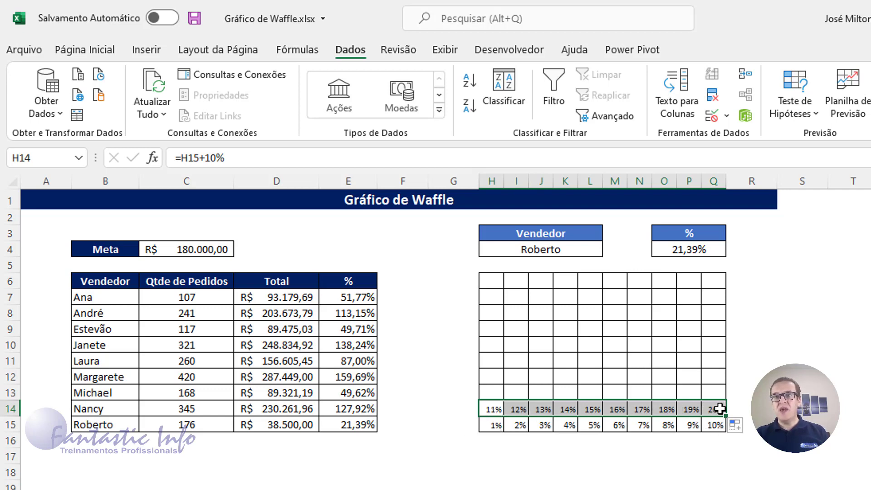
{"action": "left_click_drag", "start_coordinate": [497, 409], "coordinate": [724, 282]}
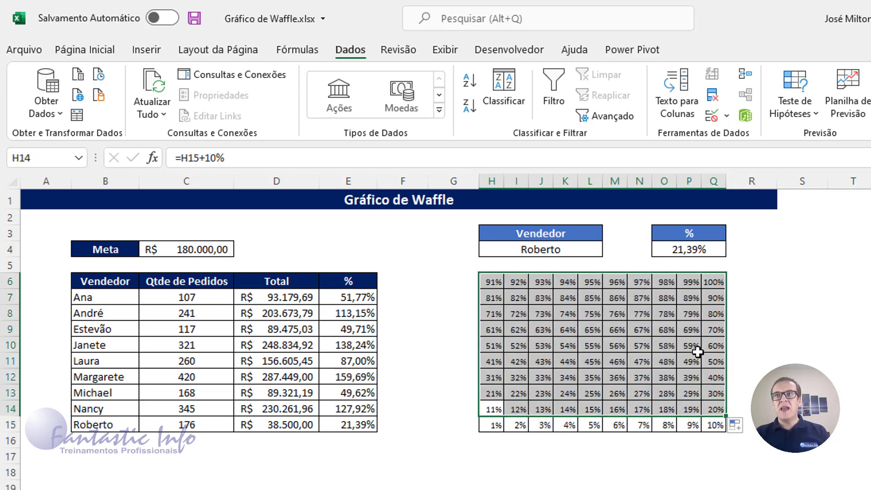
{"action": "left_click", "coordinate": [486, 431]}
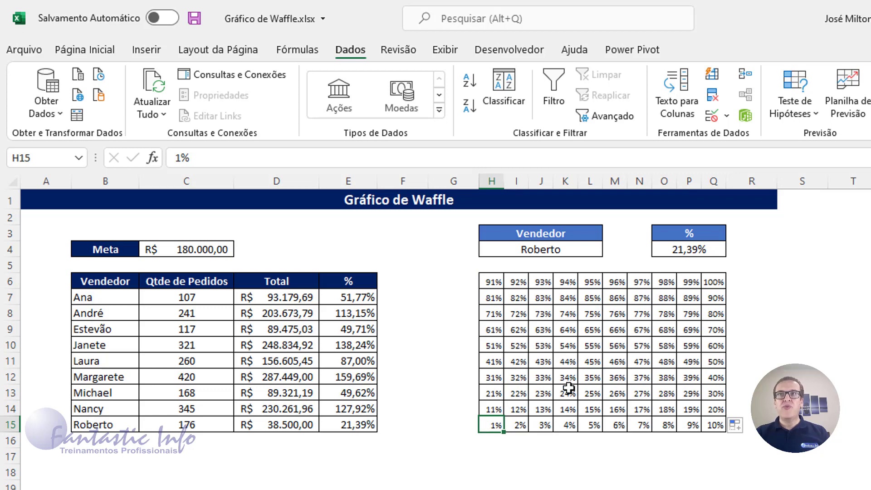
{"action": "left_click", "coordinate": [717, 282]}
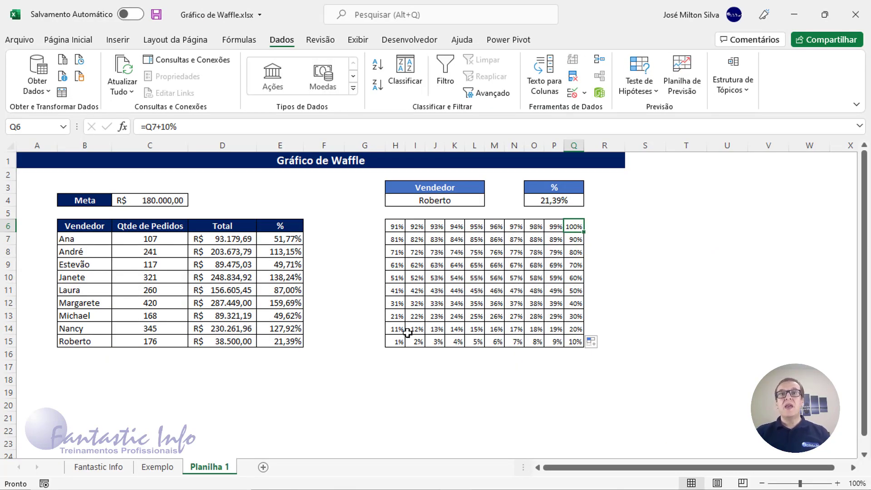
{"action": "left_click", "coordinate": [399, 227]}
{"action": "left_click_drag", "start_coordinate": [398, 227], "coordinate": [574, 341]}
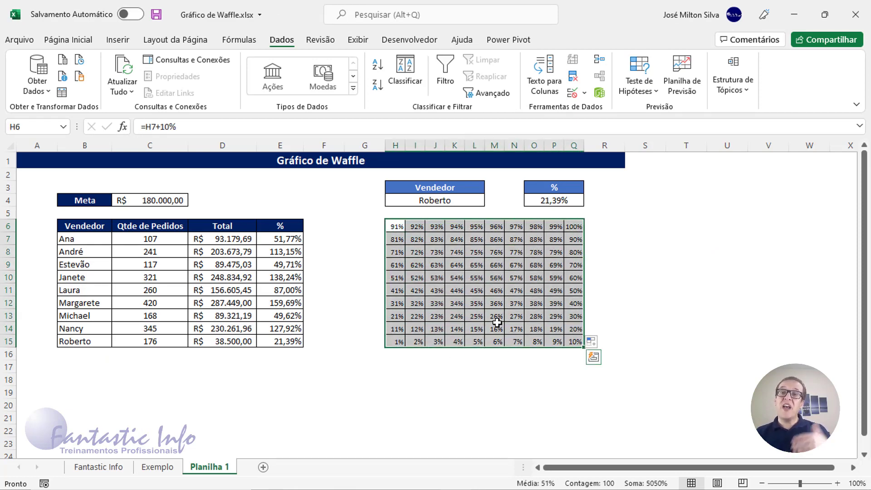
{"action": "left_click", "coordinate": [393, 344]}
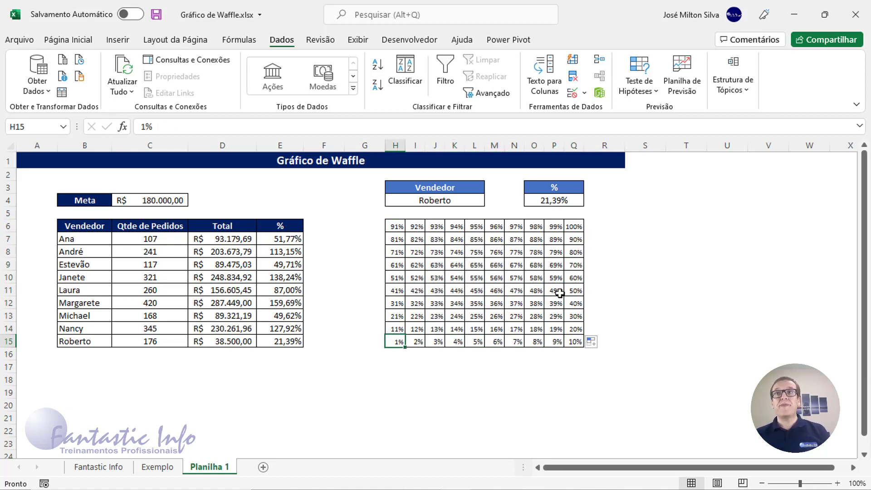
- Start a new conditional formatting rule for the grid H6:Q15 that uses a formula to determine which cells to format
{"action": "left_click_drag", "start_coordinate": [394, 227], "coordinate": [562, 326]}
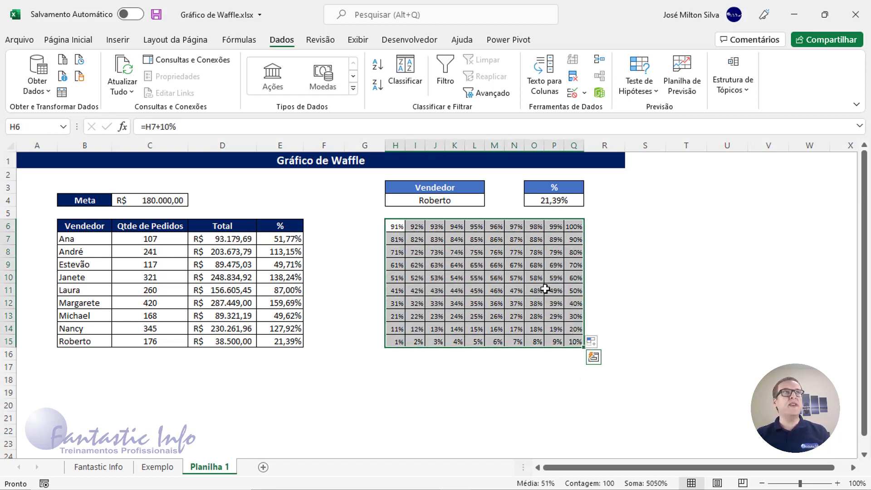
{"action": "left_click", "coordinate": [90, 43]}
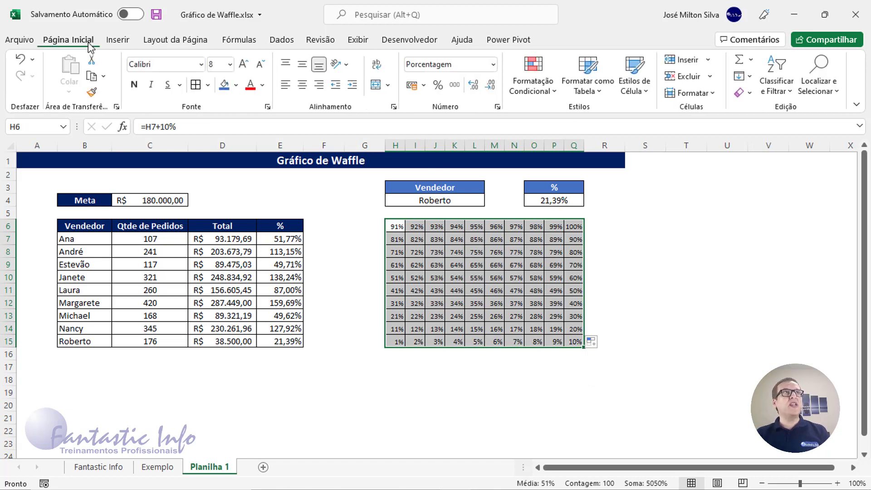
{"action": "key", "text": "ctrl"}
{"action": "key", "text": "ctrl"}
{"action": "left_click", "coordinate": [545, 100]}
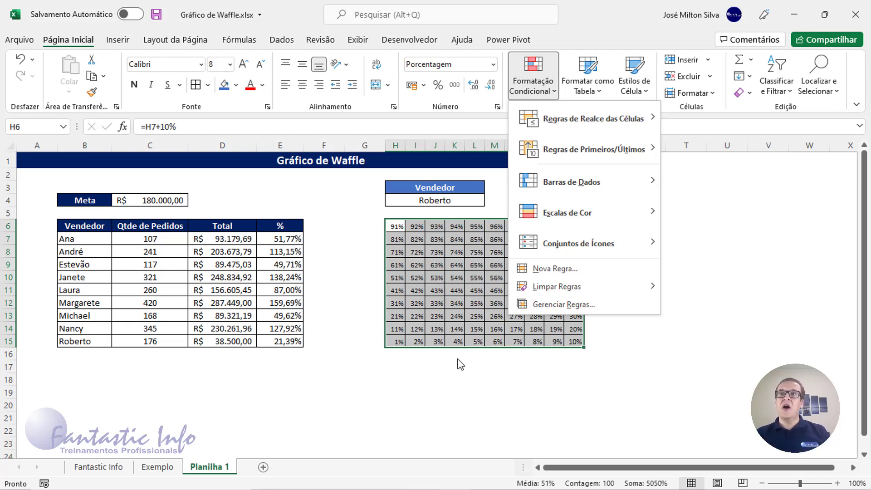
{"action": "left_click", "coordinate": [577, 274]}
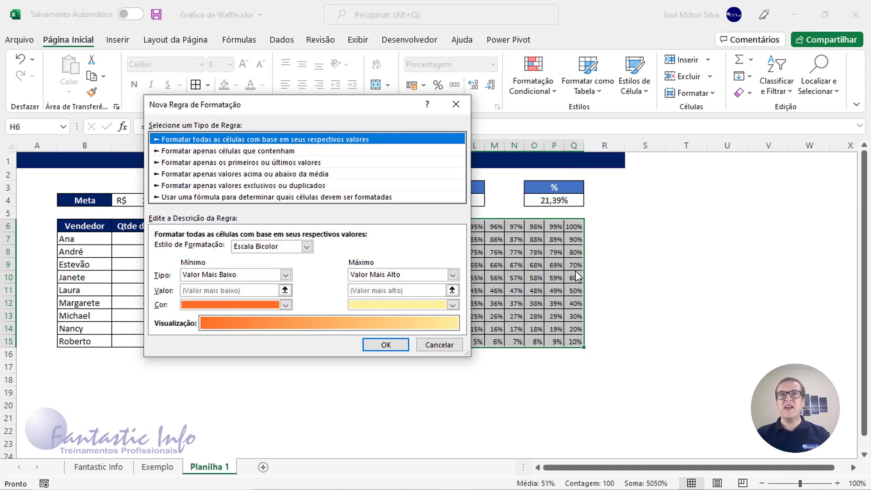
{"action": "left_click_drag", "start_coordinate": [359, 108], "coordinate": [363, 113]}
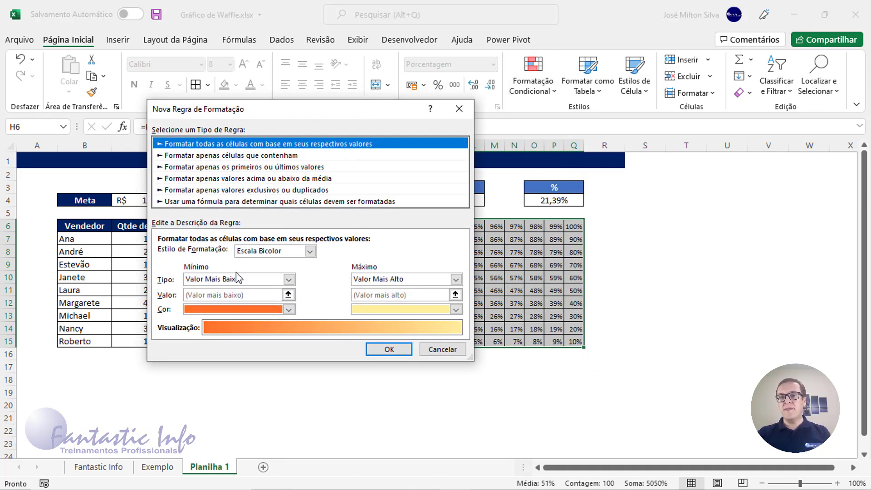
{"action": "left_click", "coordinate": [236, 155]}
{"action": "left_click", "coordinate": [291, 202]}
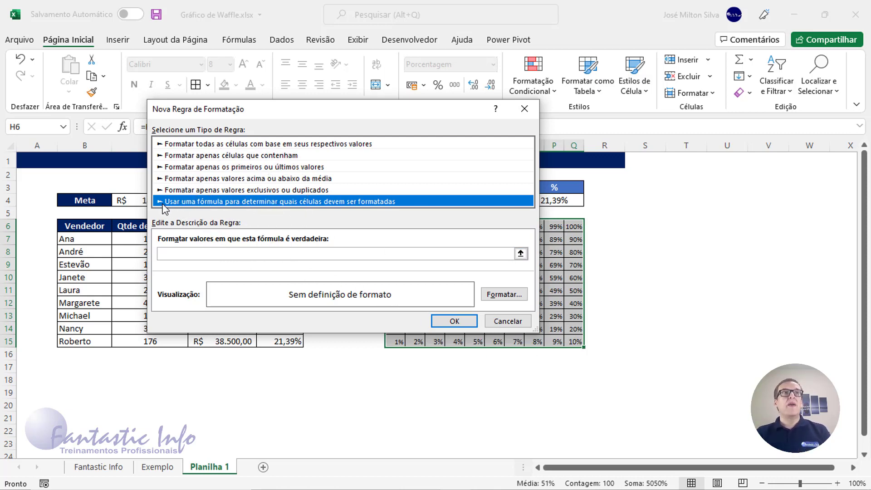
{"action": "left_click_drag", "start_coordinate": [364, 120], "coordinate": [301, 100]}
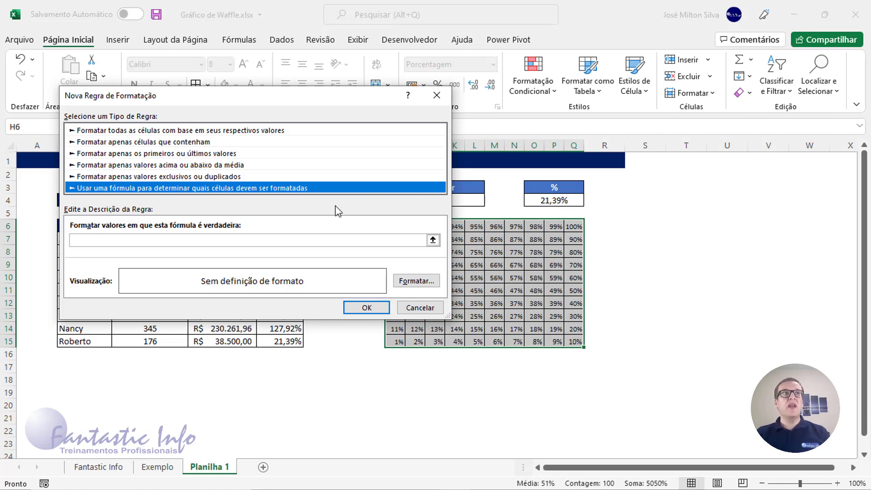
{"action": "left_click_drag", "start_coordinate": [288, 102], "coordinate": [406, 120]}
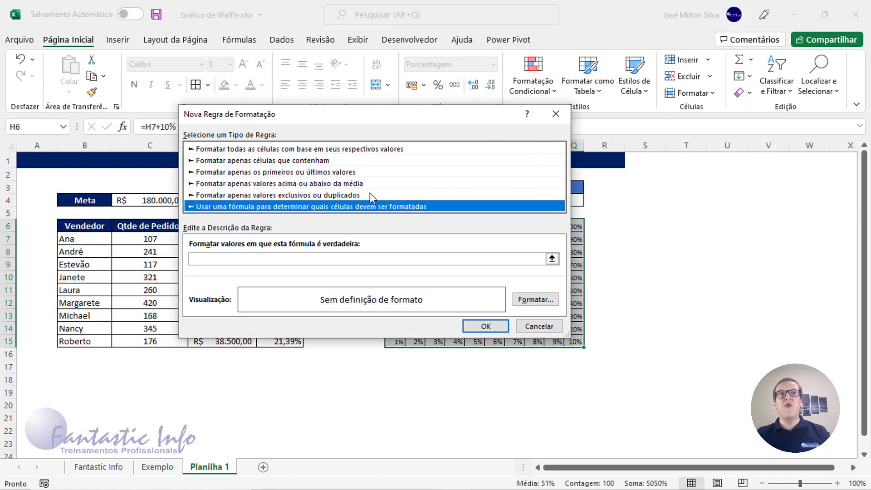
- Enter =H6<=$O$4 as the rule's formula, with H6 relative and the percentage cell O4 absolute
{"action": "left_click", "coordinate": [280, 258]}
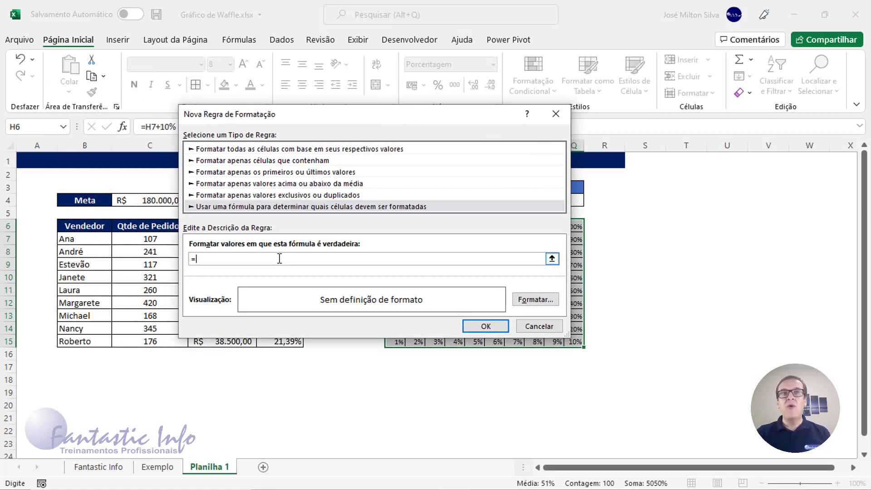
{"action": "left_click", "coordinate": [553, 259]}
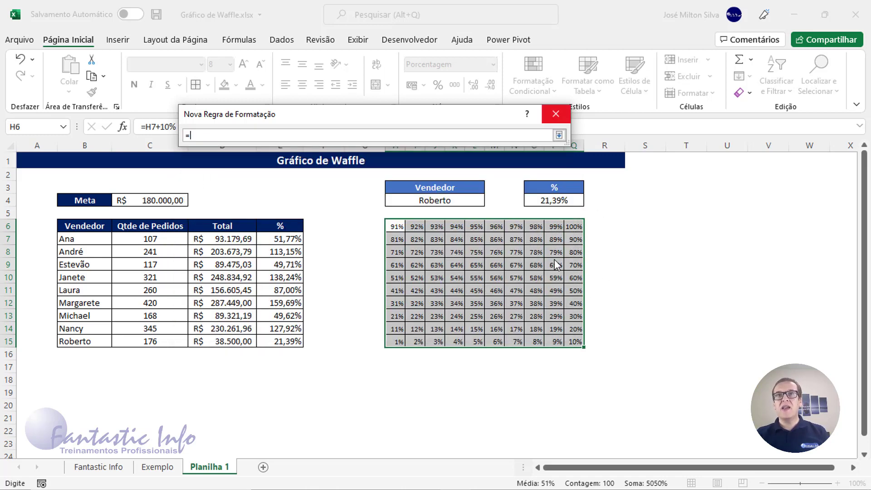
{"action": "left_click", "coordinate": [396, 227]}
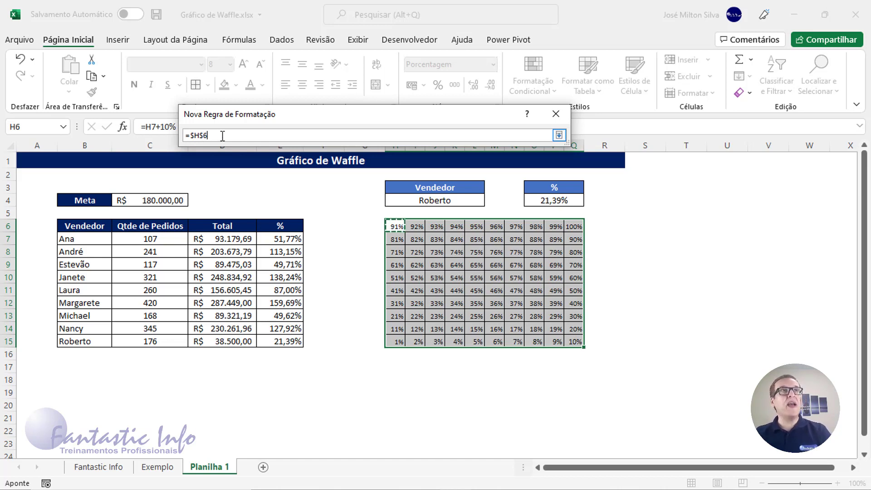
{"action": "key", "text": "F4"}
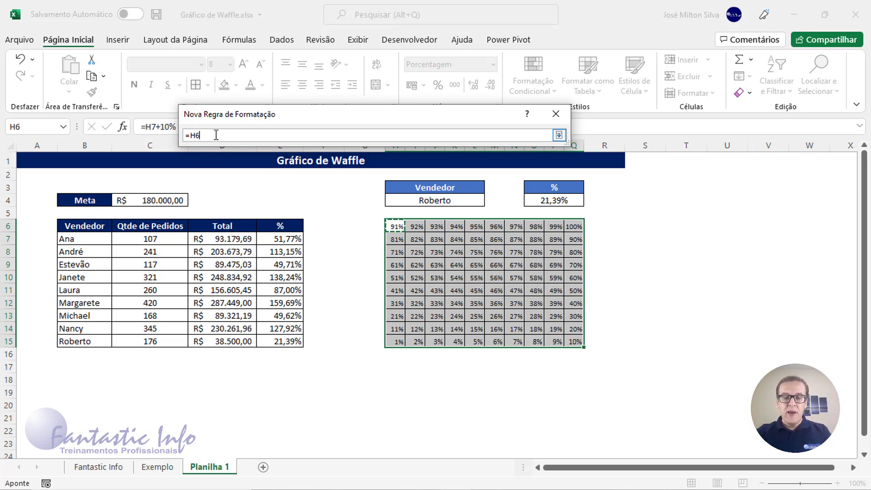
{"action": "type", "text": "<"}
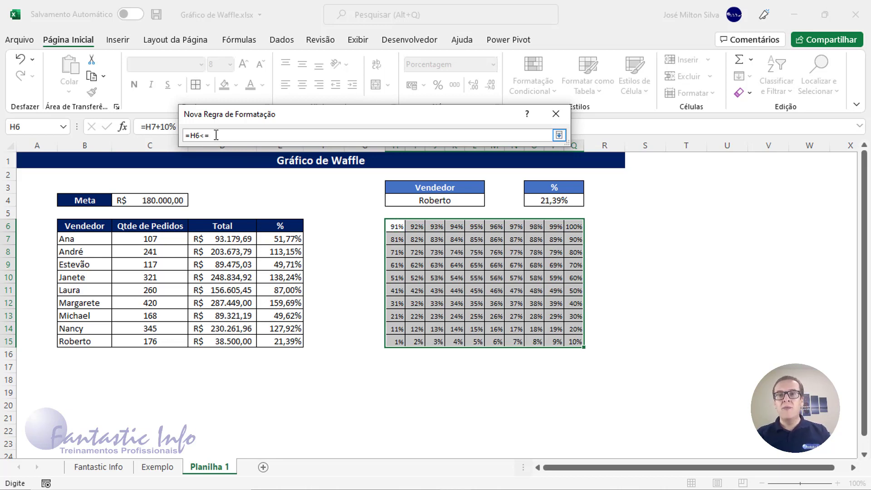
{"action": "type", "text": "="}
{"action": "left_click", "coordinate": [560, 202]}
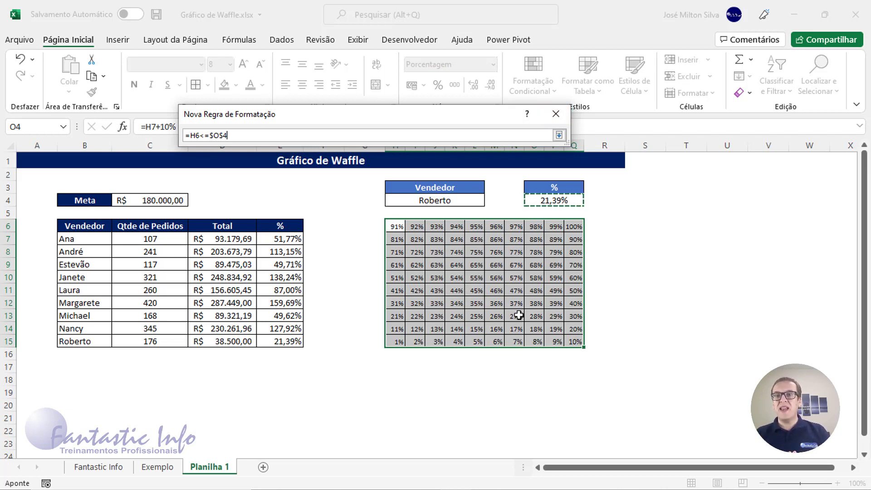
{"action": "left_click", "coordinate": [559, 135]}
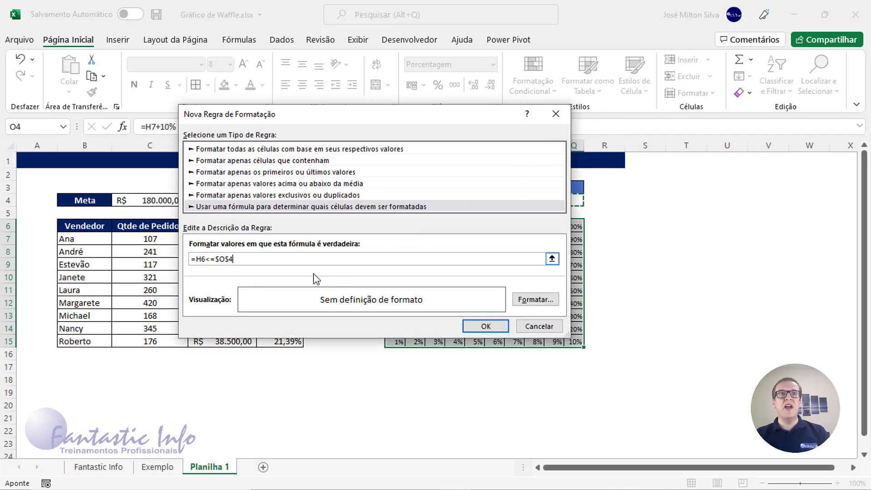
- Give the rule a dark gold background fill and apply it to the grid
{"action": "left_click", "coordinate": [537, 300]}
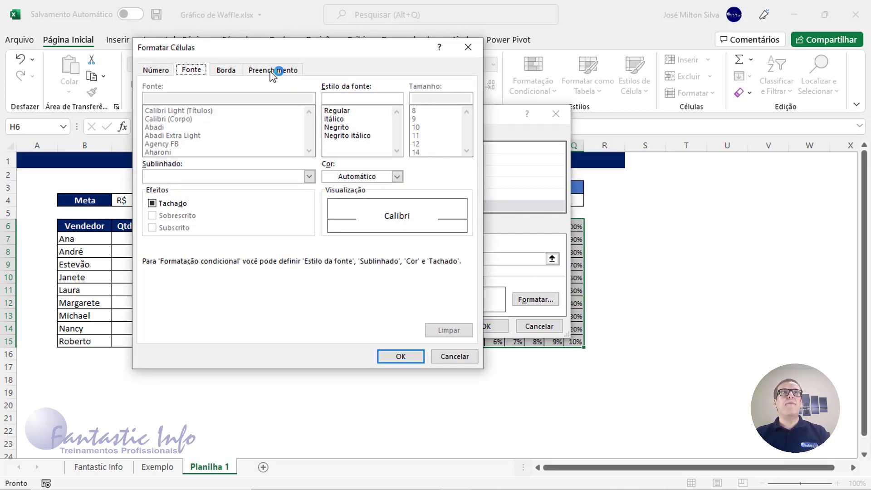
{"action": "left_click", "coordinate": [273, 71]}
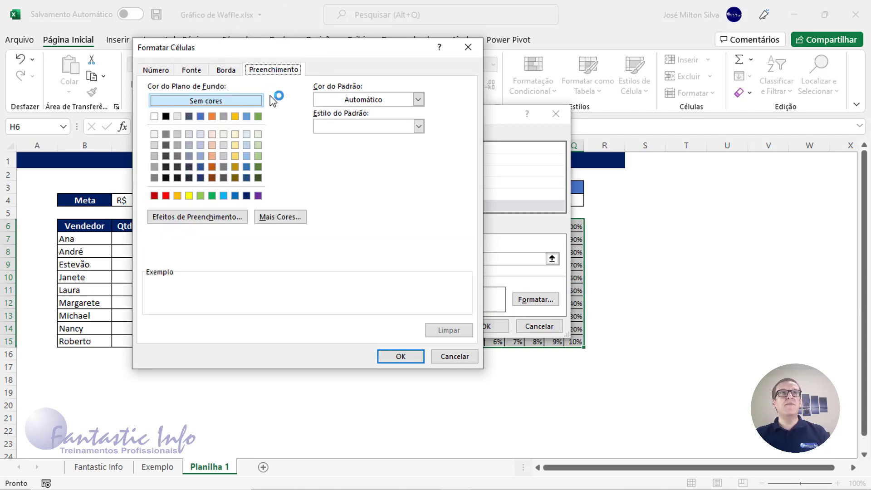
{"action": "left_click", "coordinate": [236, 168]}
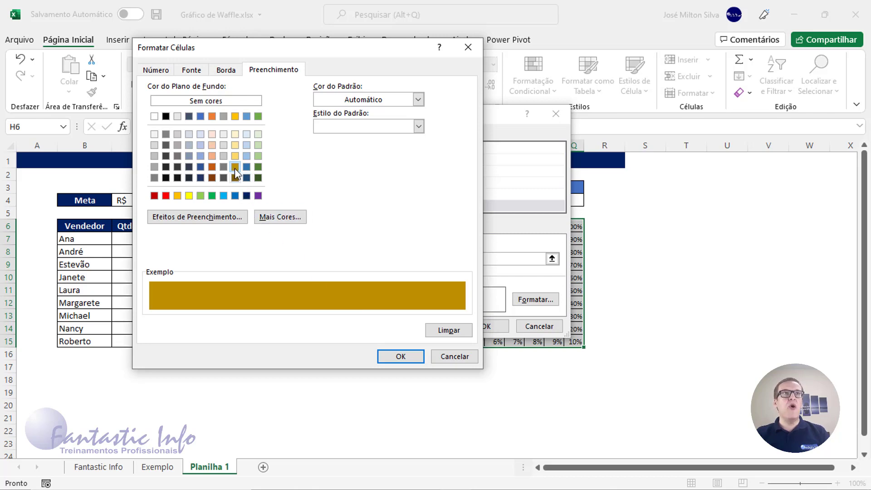
{"action": "left_click", "coordinate": [234, 156]}
{"action": "left_click", "coordinate": [236, 167]}
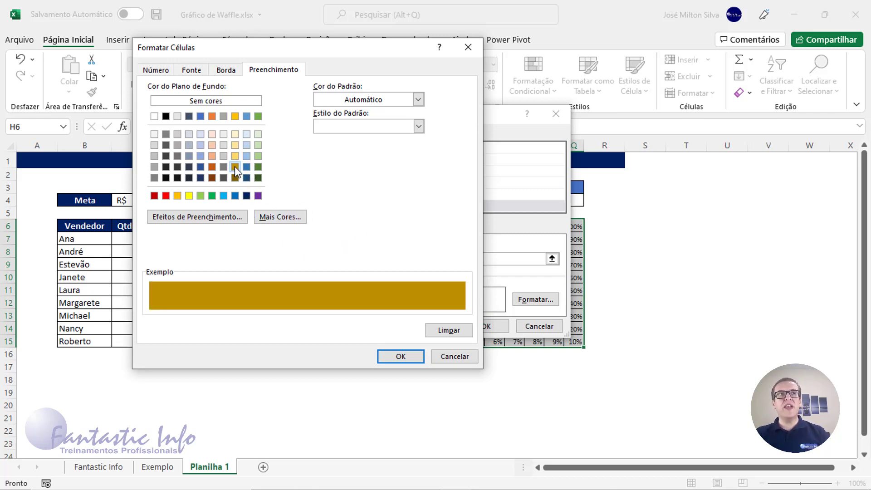
{"action": "left_click", "coordinate": [401, 356]}
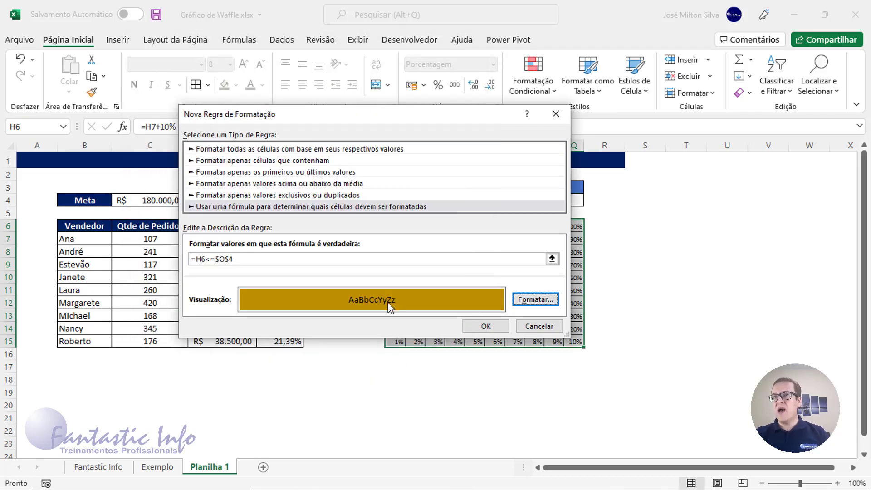
{"action": "left_click", "coordinate": [494, 327]}
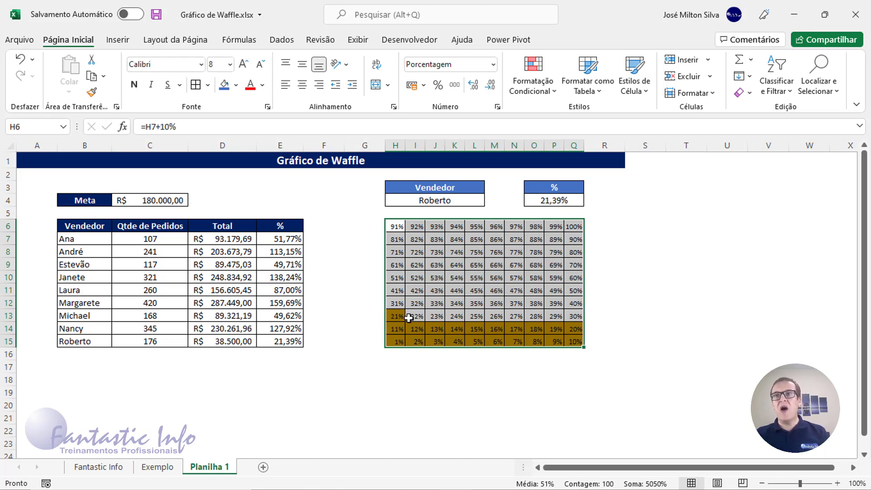
- Test the waffle grid by choosing three other salespeople in turn from the Vendedor list in H4
{"action": "left_click", "coordinate": [460, 200]}
{"action": "left_click", "coordinate": [490, 201]}
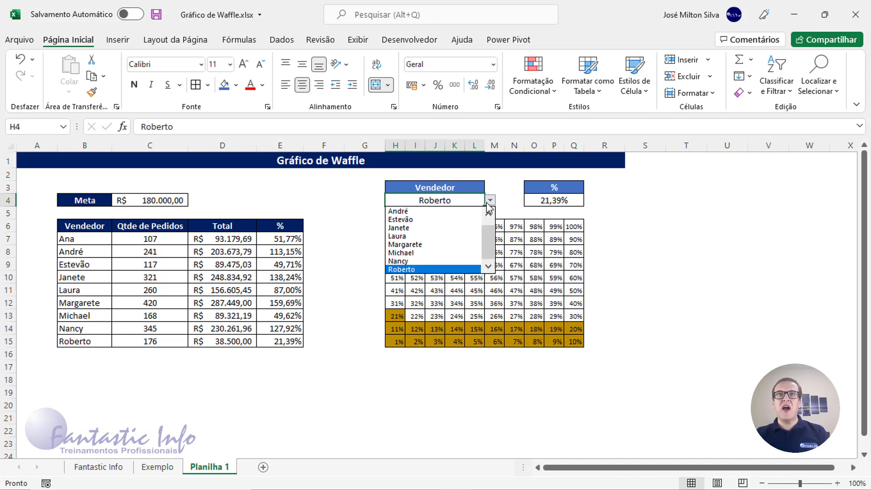
{"action": "left_click", "coordinate": [407, 240]}
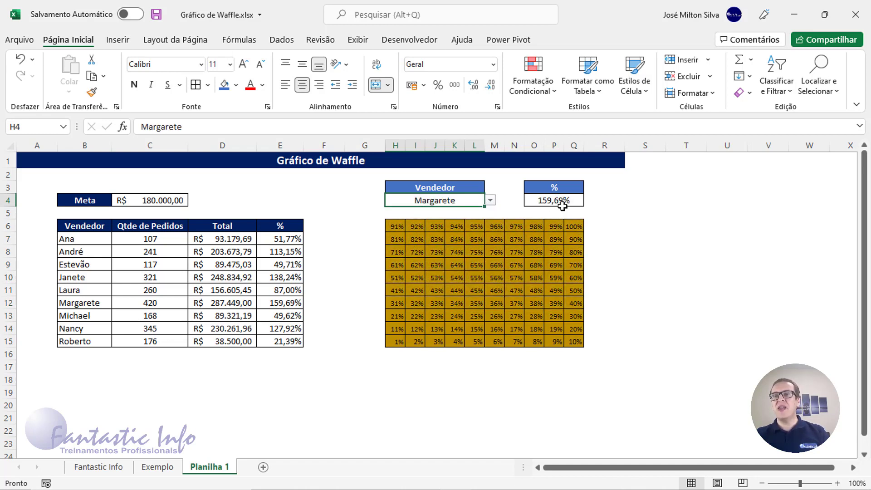
{"action": "left_click", "coordinate": [490, 201]}
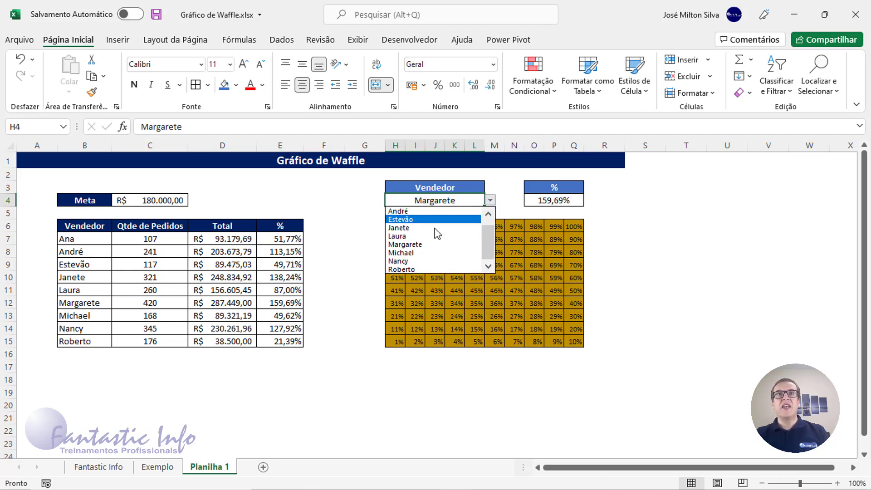
{"action": "left_click", "coordinate": [403, 237]}
{"action": "left_click", "coordinate": [491, 200]}
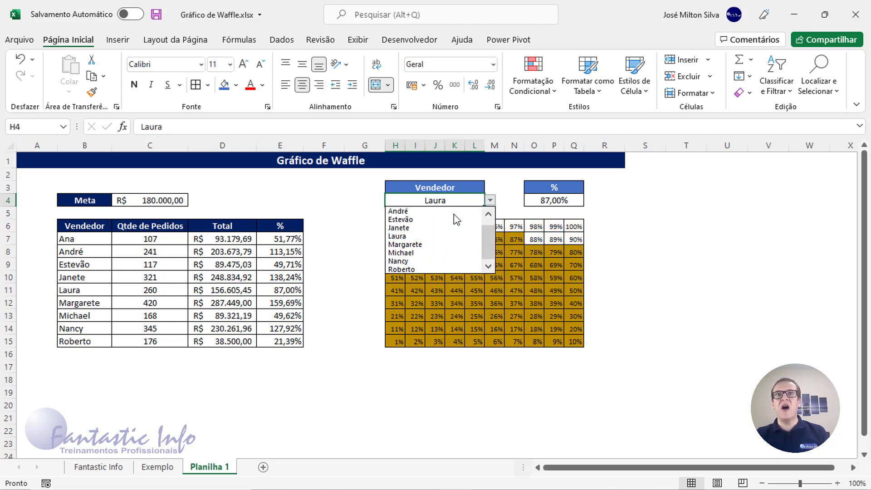
{"action": "left_click", "coordinate": [403, 261]}
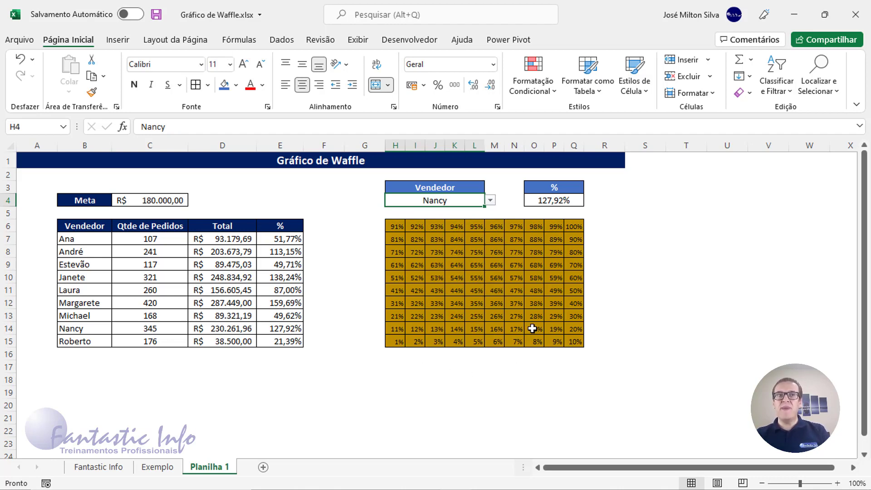
- Hide the numbers in the grid H6:Q15 by applying the custom number format ;;; to its cells
{"action": "left_click_drag", "start_coordinate": [395, 225], "coordinate": [572, 340]}
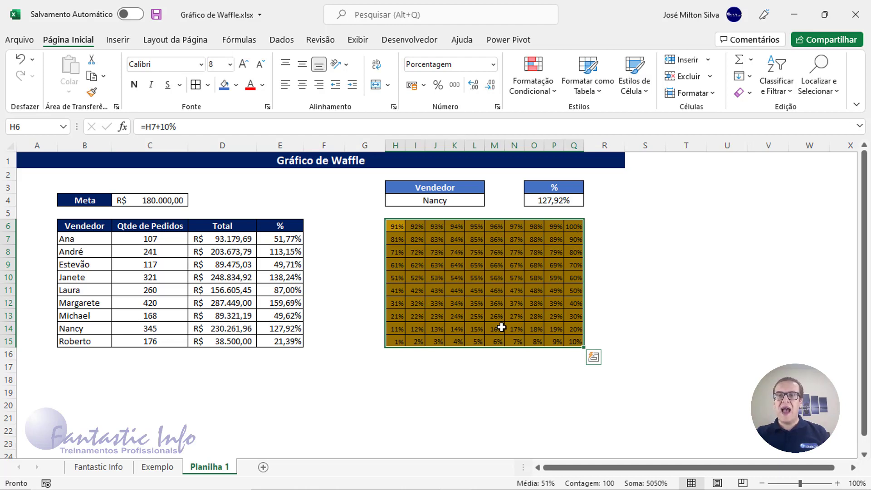
{"action": "left_click_drag", "start_coordinate": [398, 228], "coordinate": [575, 342]}
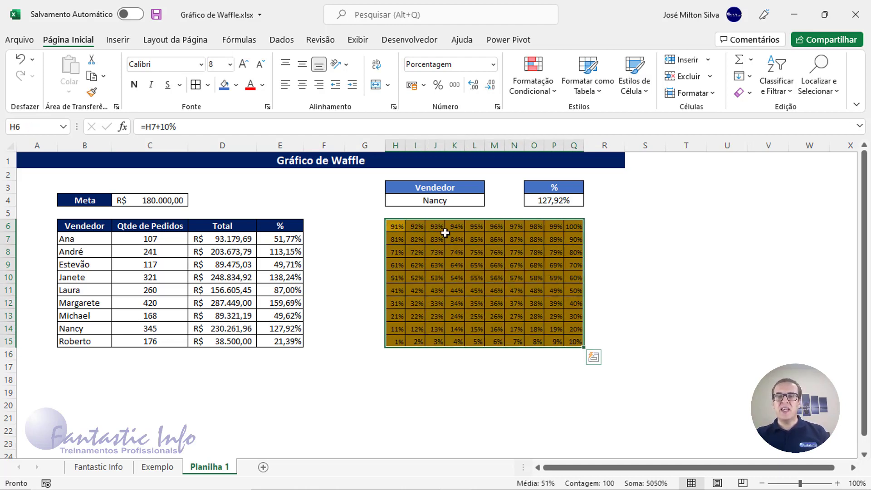
{"action": "left_click", "coordinate": [489, 109]}
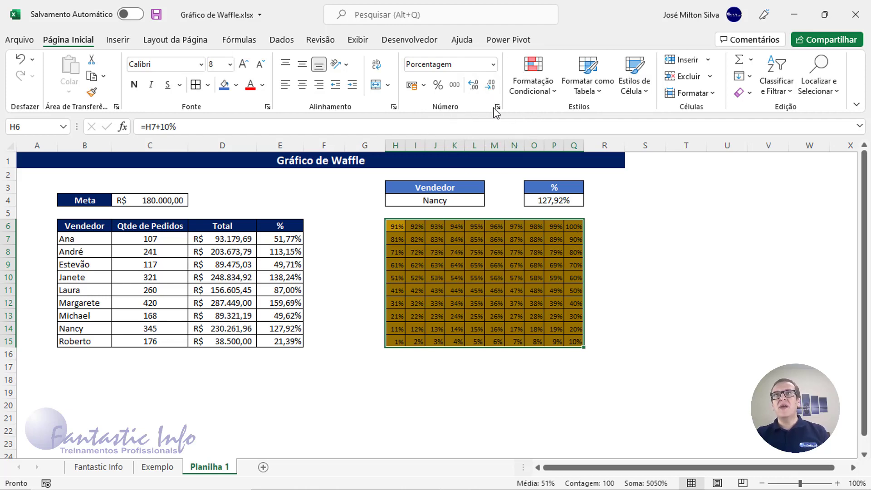
{"action": "key", "text": "ctrl"}
{"action": "key", "text": "ctrl"}
{"action": "key", "text": "ctrl"}
{"action": "left_click", "coordinate": [497, 108]}
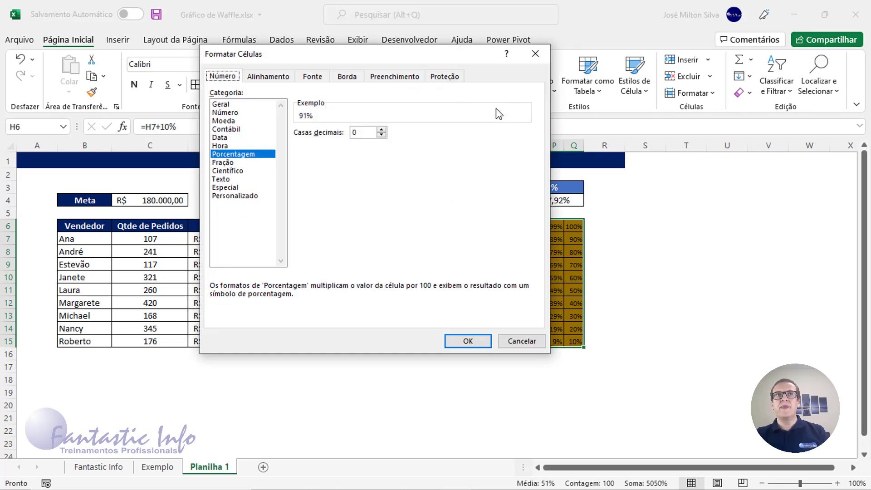
{"action": "left_click", "coordinate": [249, 200]}
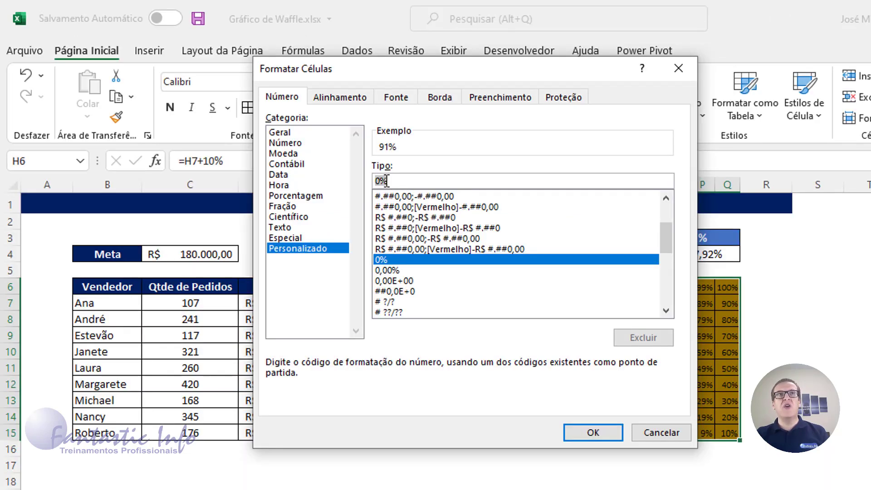
{"action": "double_click", "coordinate": [305, 142]}
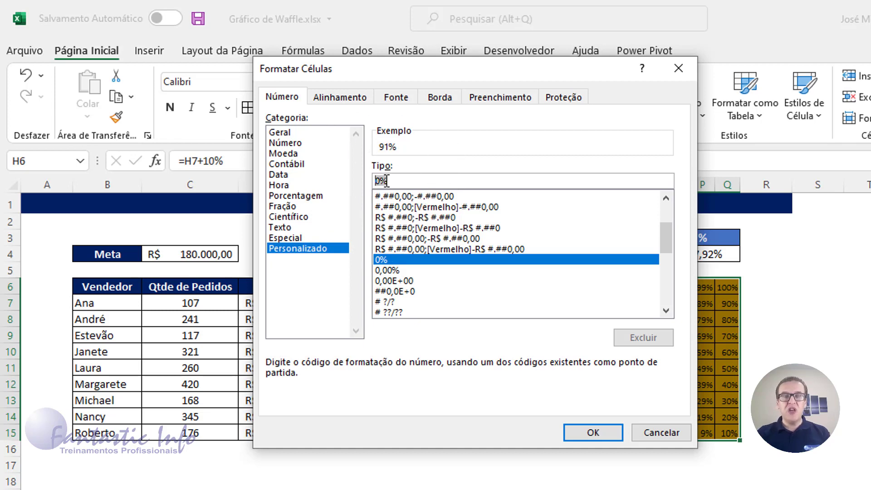
{"action": "type", "text": ";;;"}
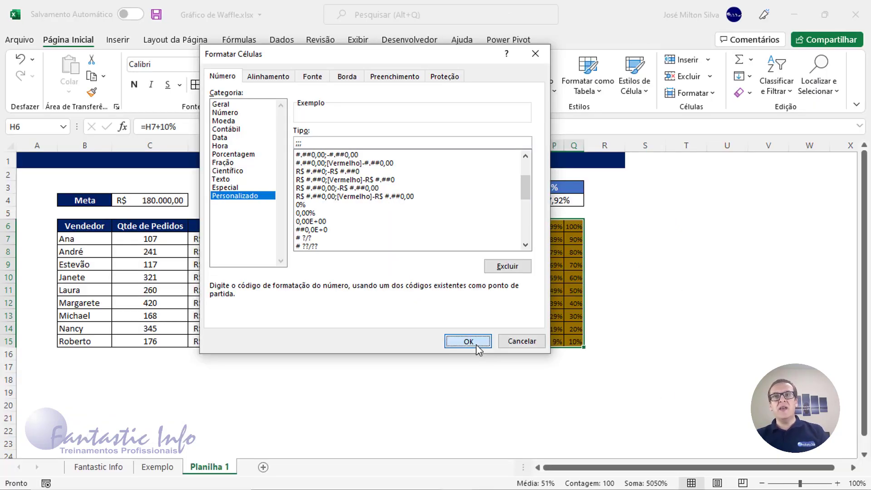
{"action": "left_click", "coordinate": [603, 435]}
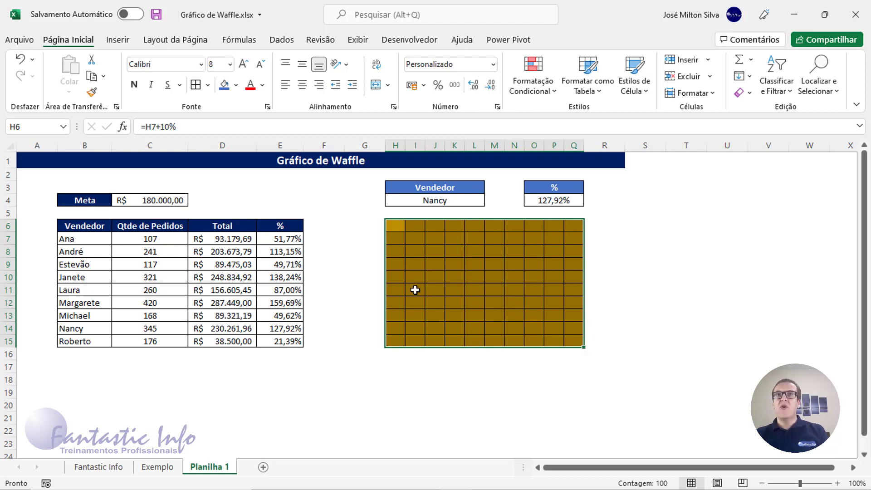
- Narrow columns H to Q together in two passes to make the waffle grid more compact
{"action": "left_click_drag", "start_coordinate": [397, 144], "coordinate": [578, 144]}
{"action": "left_click", "coordinate": [473, 270]}
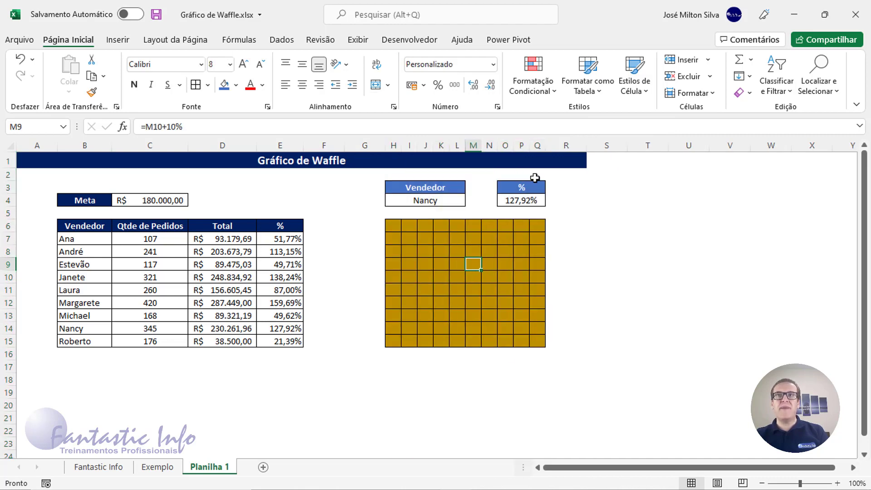
{"action": "left_click_drag", "start_coordinate": [394, 144], "coordinate": [544, 146]}
{"action": "left_click", "coordinate": [437, 264]}
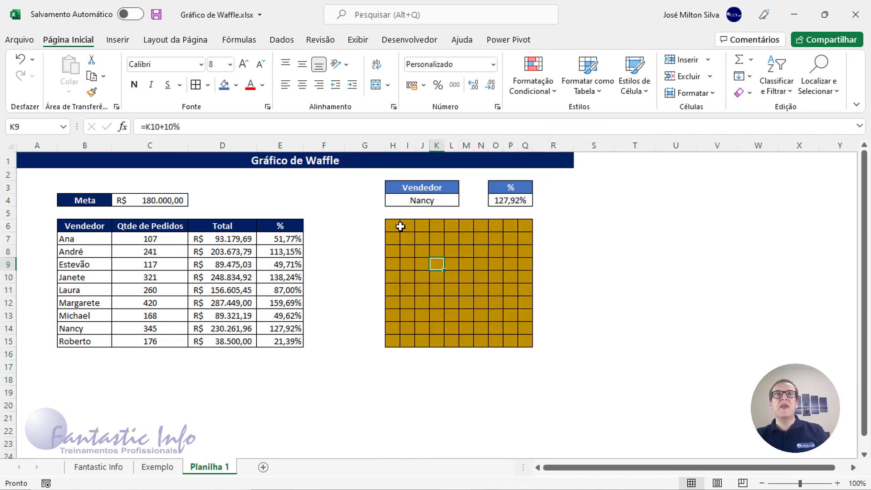
- Check the grid with hidden numbers by choosing two other salespeople in turn in the Vendedor cell H4
{"action": "left_click_drag", "start_coordinate": [397, 224], "coordinate": [520, 340]}
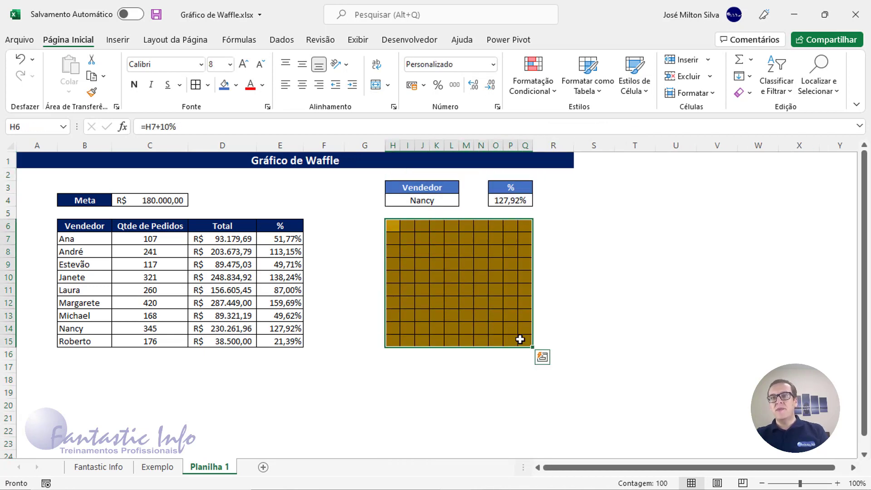
{"action": "left_click", "coordinate": [443, 200]}
{"action": "left_click", "coordinate": [466, 201]}
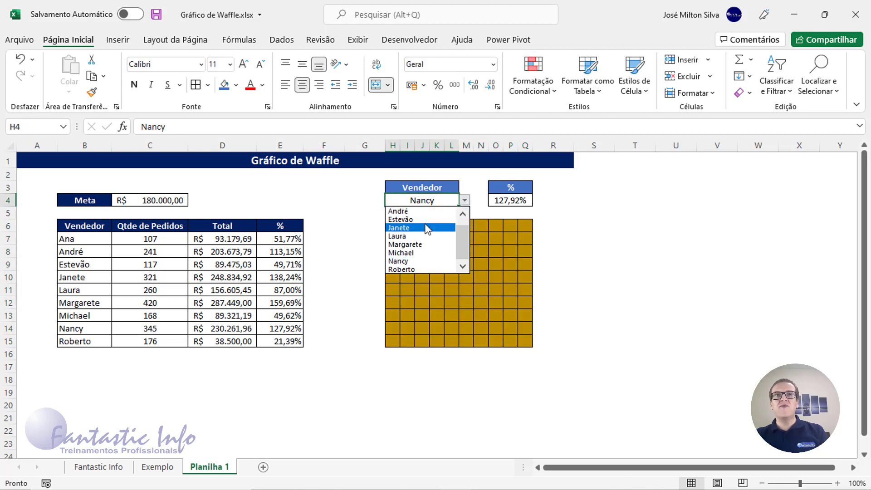
{"action": "left_click", "coordinate": [420, 215]}
{"action": "left_click", "coordinate": [466, 201]}
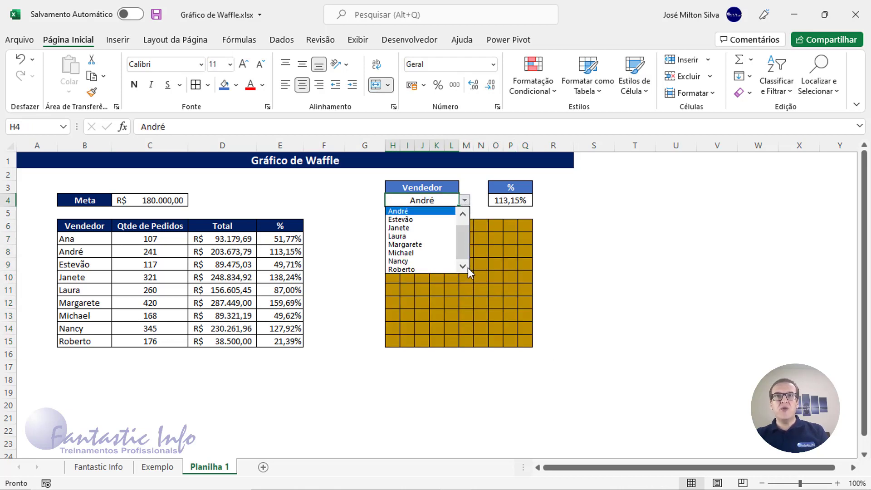
{"action": "left_click", "coordinate": [438, 268]}
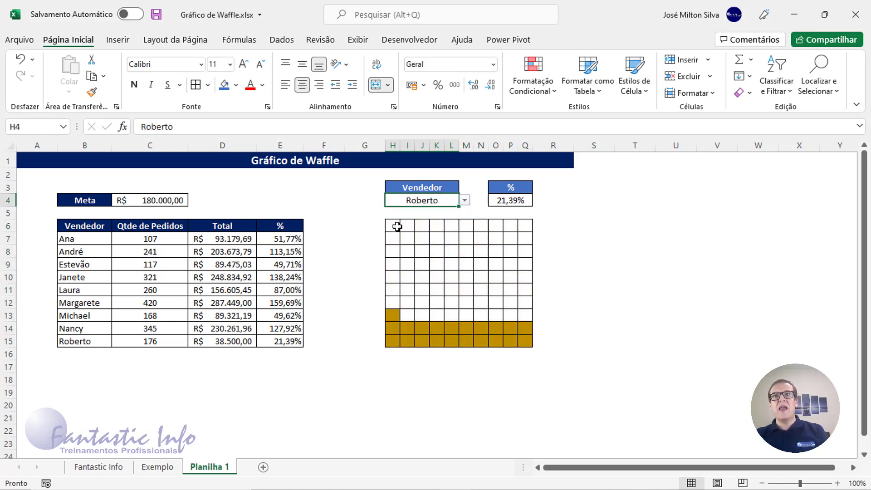
- Fill the grid H6:Q15 with a light gold background colour
{"action": "left_click_drag", "start_coordinate": [397, 228], "coordinate": [531, 345]}
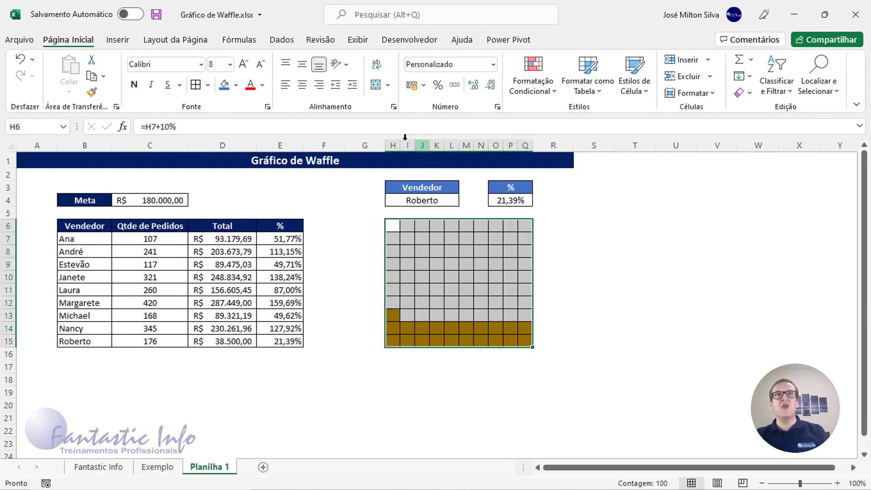
{"action": "left_click", "coordinate": [236, 85]}
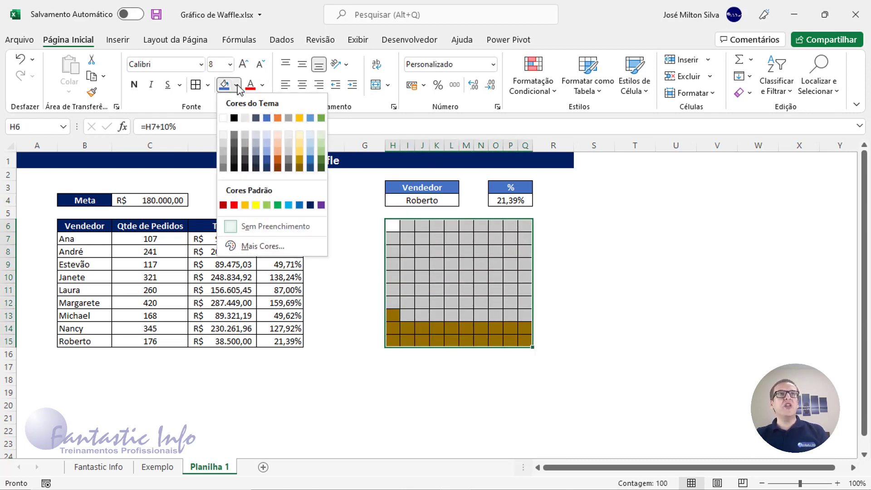
{"action": "left_click", "coordinate": [299, 135]}
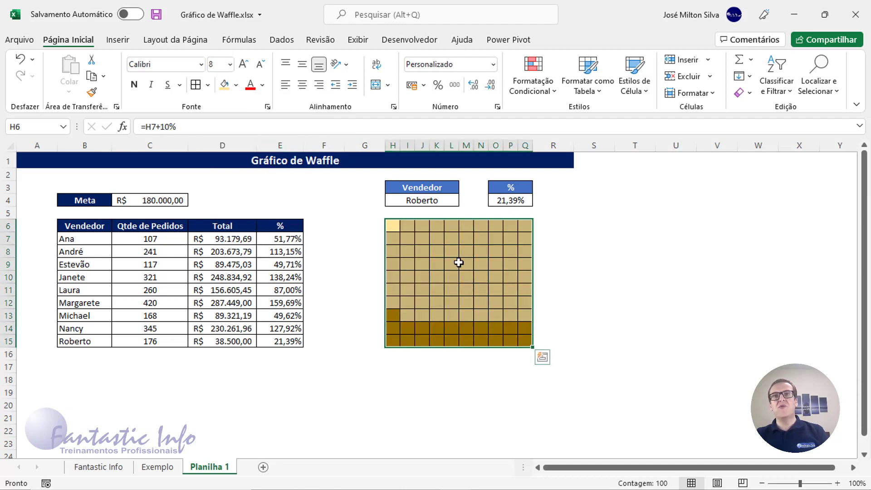
{"action": "left_click", "coordinate": [422, 251]}
- Test the two-tone waffle grid by choosing five different salespeople in turn from the Vendedor list in H4
{"action": "left_click", "coordinate": [442, 204]}
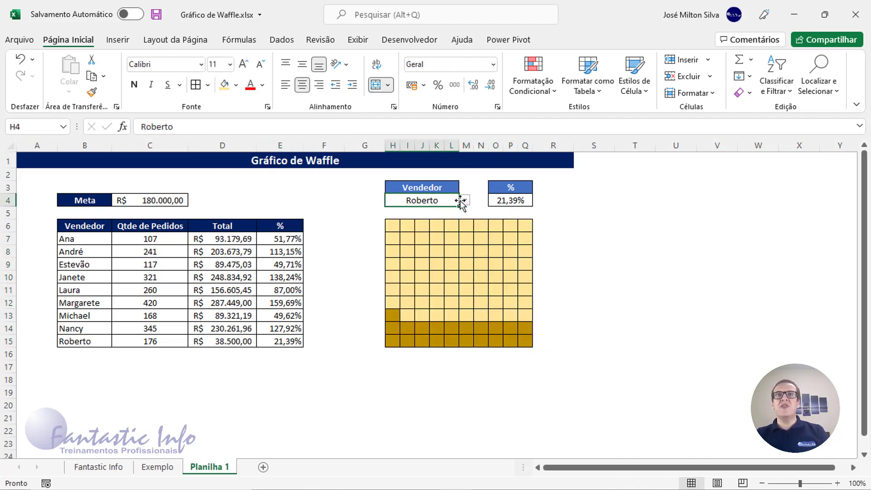
{"action": "left_click", "coordinate": [464, 200]}
{"action": "left_click", "coordinate": [425, 227]}
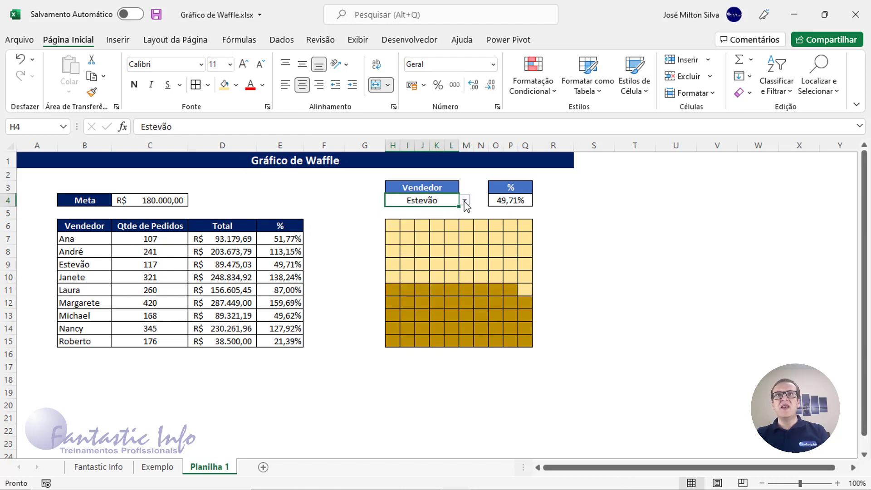
{"action": "left_click", "coordinate": [464, 200]}
{"action": "left_click", "coordinate": [428, 218]}
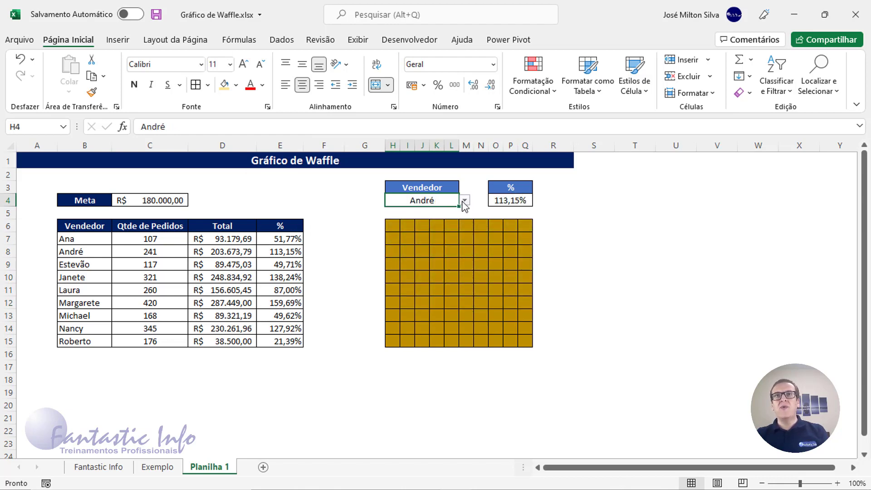
{"action": "left_click", "coordinate": [465, 200]}
{"action": "left_click", "coordinate": [415, 244]}
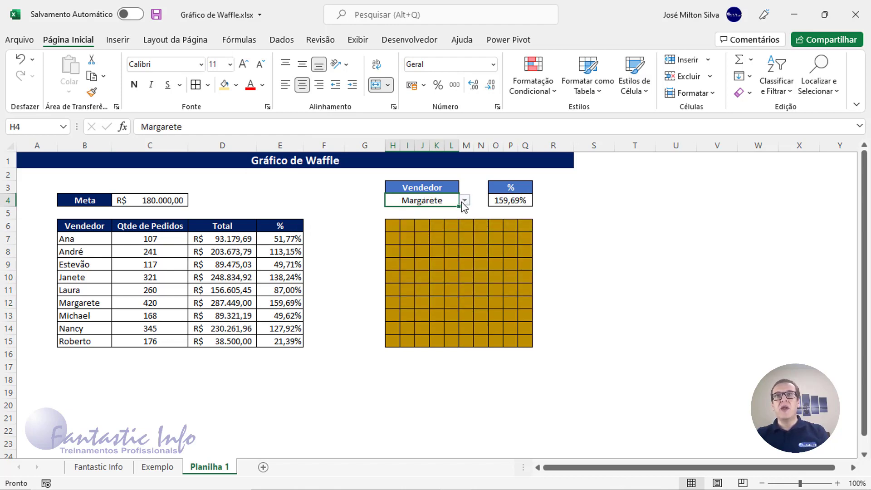
{"action": "left_click", "coordinate": [465, 200]}
{"action": "left_click", "coordinate": [425, 258]}
{"action": "left_click", "coordinate": [465, 200]}
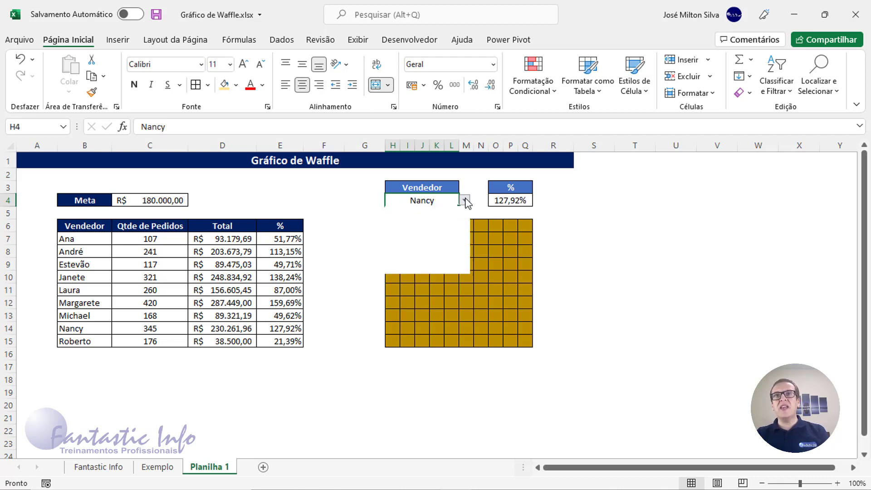
{"action": "left_click", "coordinate": [424, 250]}
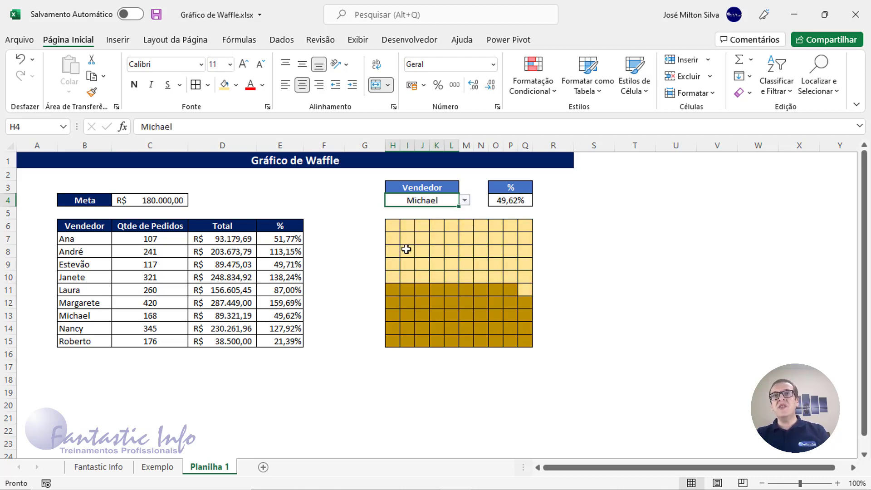
- Add a thick outside border around the grid H6:Q15
{"action": "left_click", "coordinate": [393, 225]}
{"action": "left_click_drag", "start_coordinate": [393, 226], "coordinate": [523, 343]}
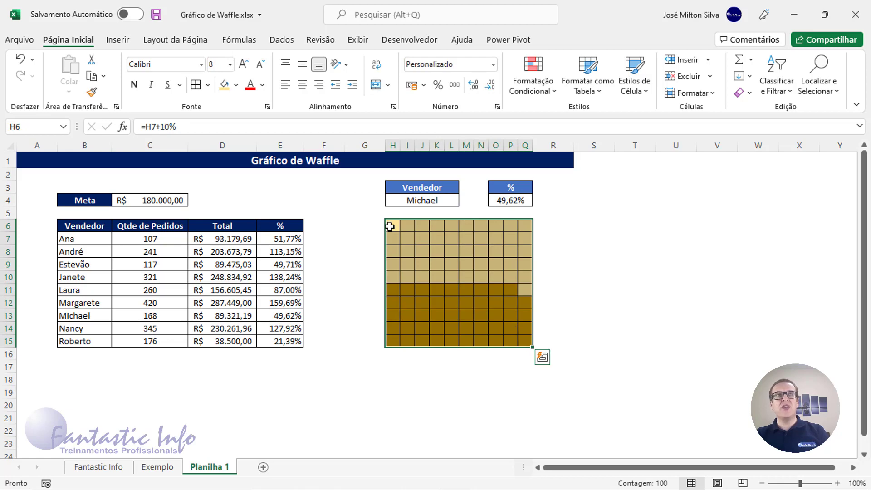
{"action": "left_click", "coordinate": [208, 85]}
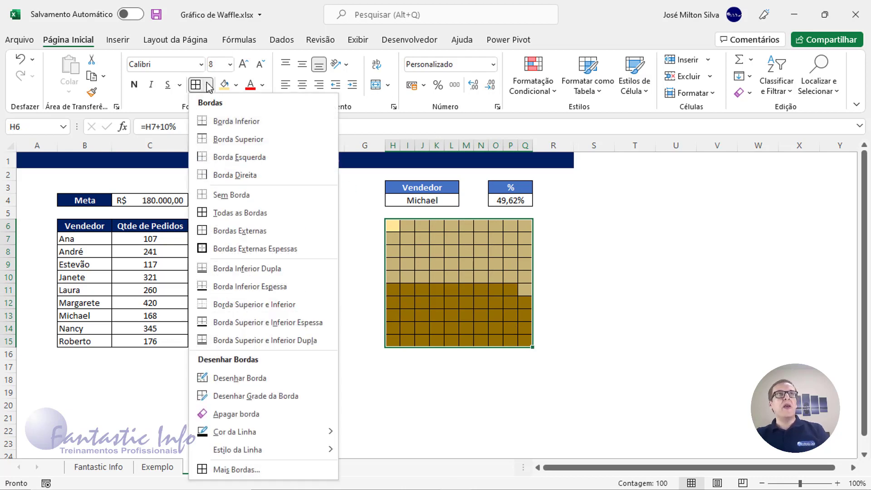
{"action": "left_click", "coordinate": [229, 249]}
{"action": "left_click", "coordinate": [454, 284]}
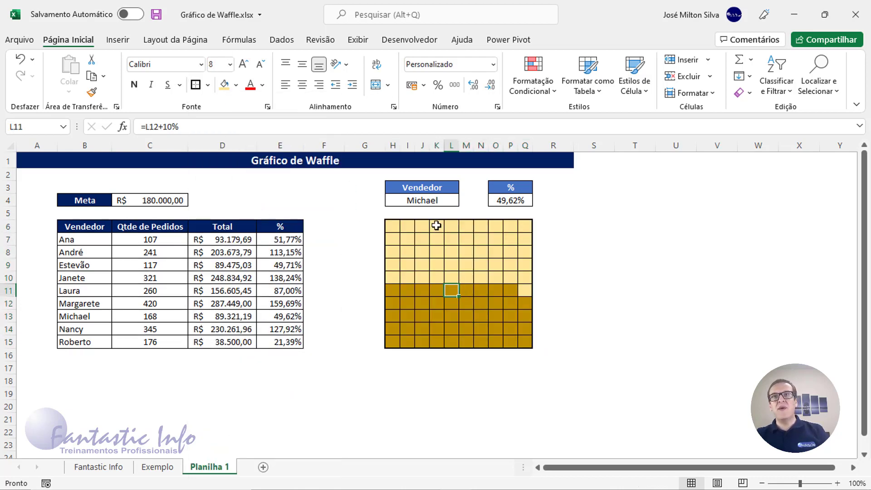
- Change the inside borders of the grid H6:Q15 to a medium solid white line, keeping the outline
{"action": "left_click_drag", "start_coordinate": [388, 228], "coordinate": [526, 343]}
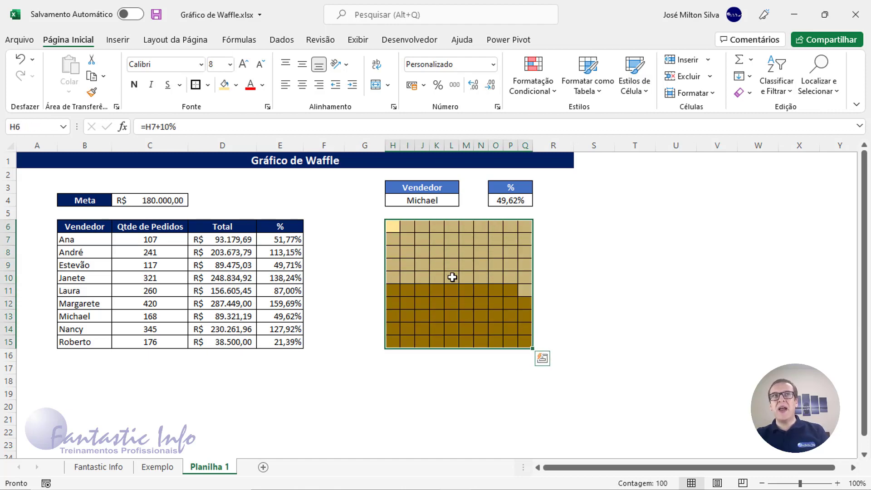
{"action": "left_click", "coordinate": [209, 86]}
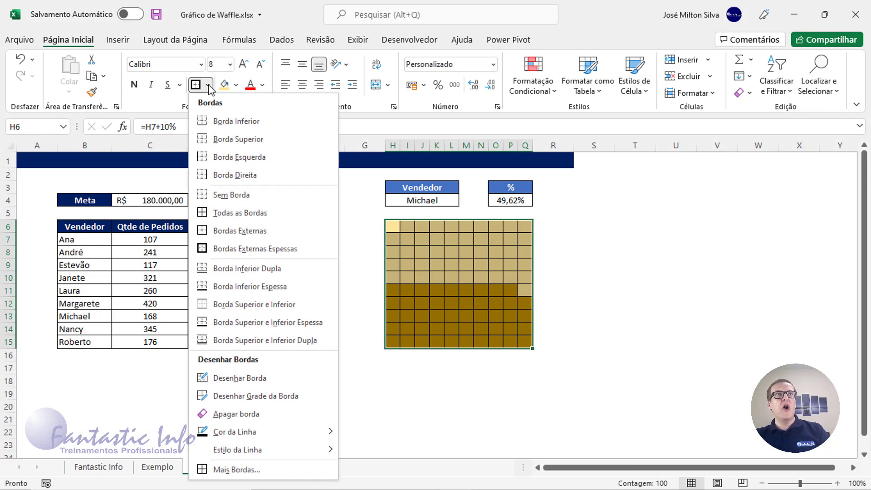
{"action": "left_click", "coordinate": [245, 471]}
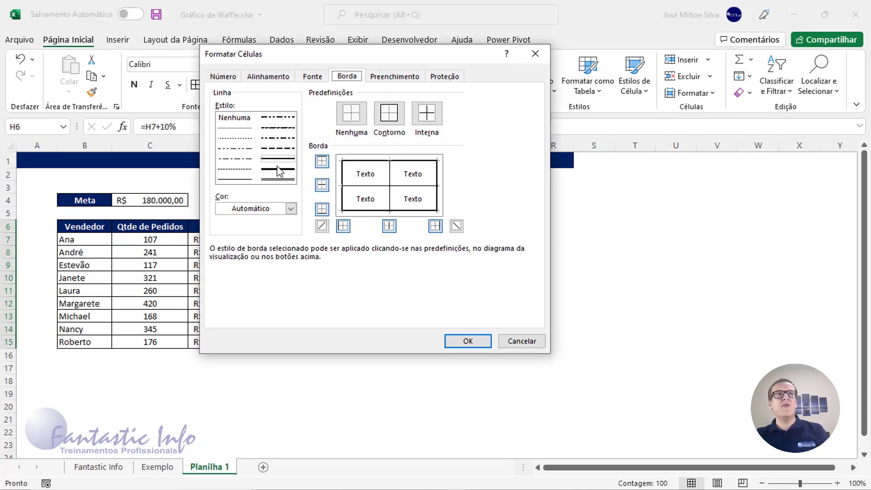
{"action": "left_click", "coordinate": [291, 212]}
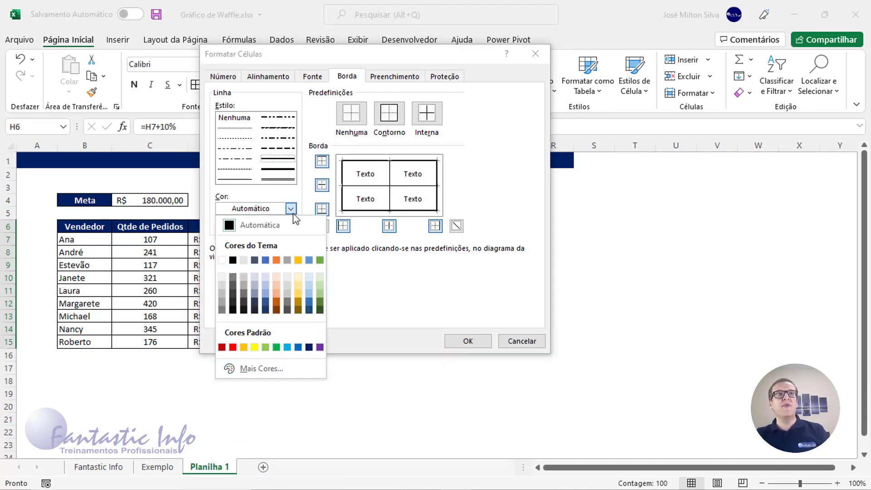
{"action": "left_click", "coordinate": [226, 262]}
{"action": "left_click", "coordinate": [278, 159]}
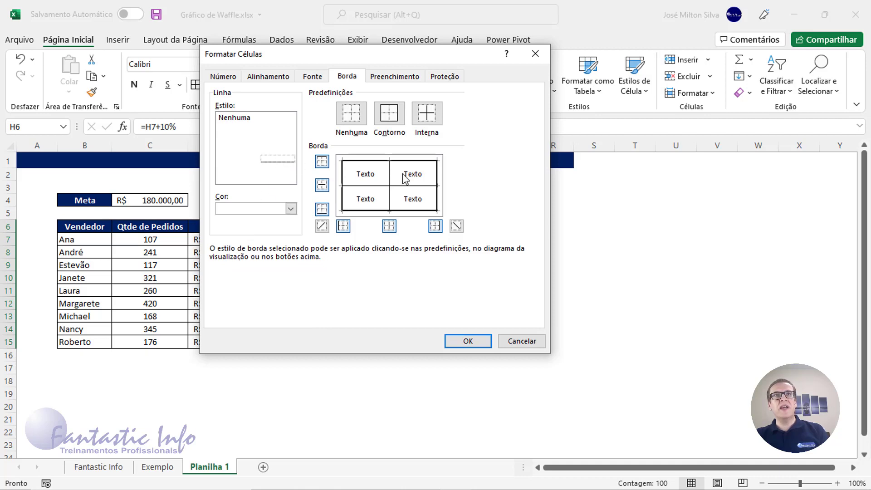
{"action": "left_click", "coordinate": [427, 116]}
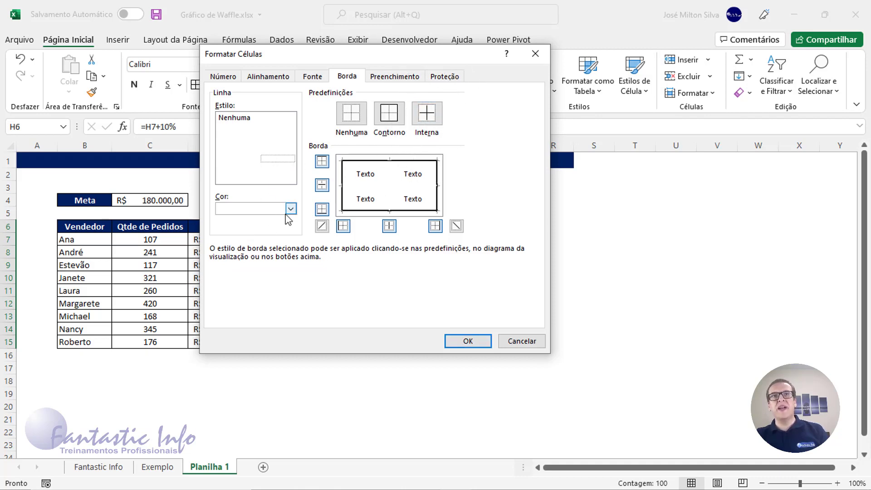
{"action": "left_click", "coordinate": [471, 341]}
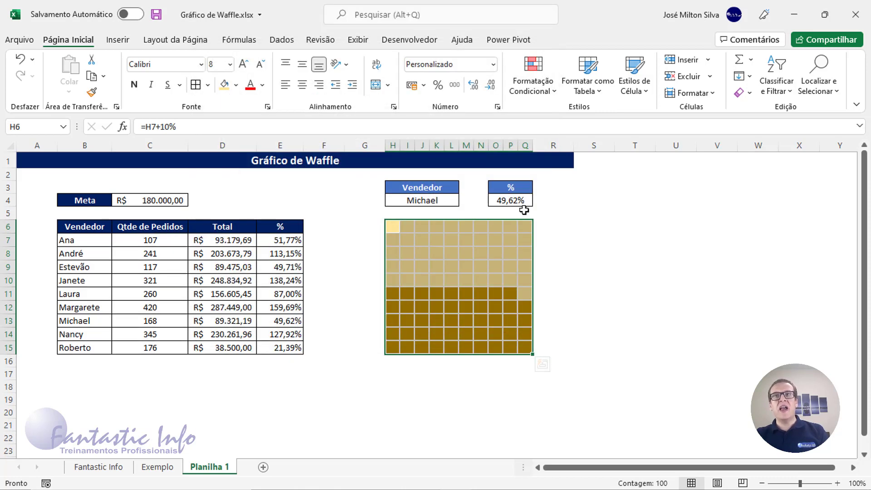
{"action": "left_click", "coordinate": [524, 210]}
{"action": "left_click", "coordinate": [522, 201]}
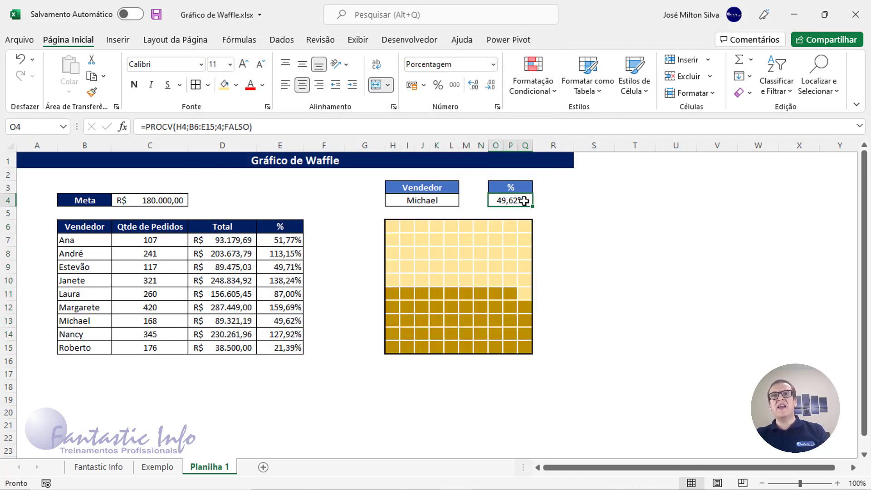
- Choose another salesperson from the Vendedor list in H4 to check the white-bordered waffle chart
{"action": "left_click", "coordinate": [431, 200]}
{"action": "left_click", "coordinate": [466, 202]}
{"action": "left_click", "coordinate": [458, 218]}
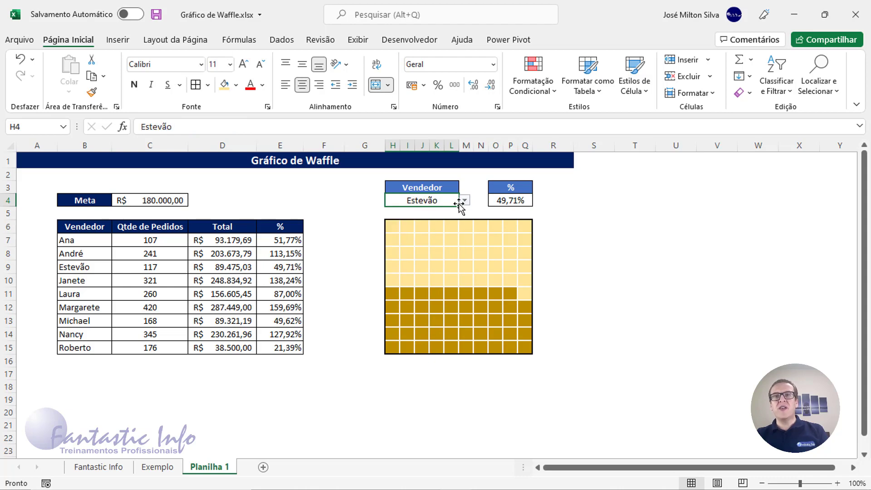
- Test the finished waffle chart by choosing different salespeople in turn from the Vendedor list in H4, ending with the first one listed
{"action": "left_click", "coordinate": [465, 201]}
{"action": "left_click", "coordinate": [400, 236]}
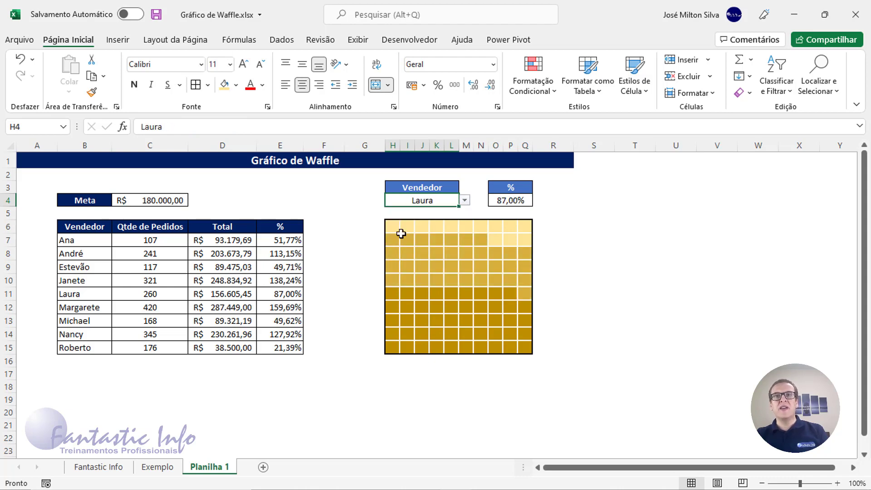
{"action": "left_click", "coordinate": [466, 201]}
{"action": "left_click", "coordinate": [424, 261]}
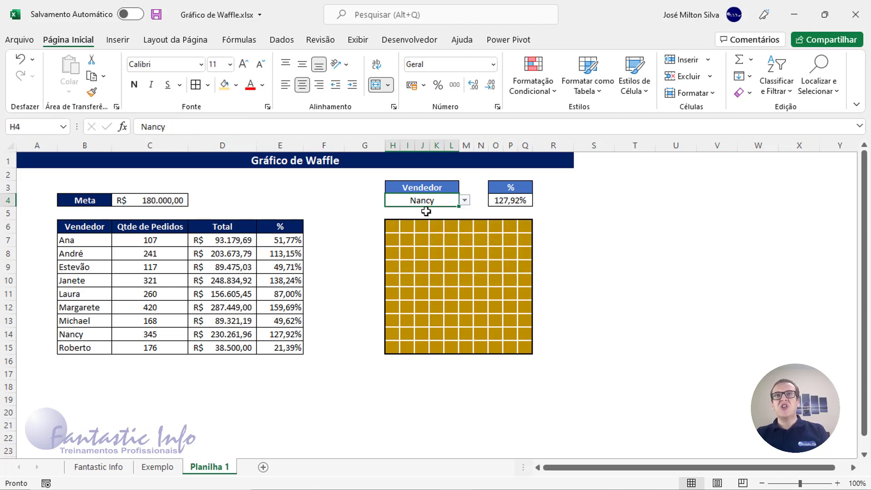
{"action": "left_click", "coordinate": [468, 201]}
{"action": "left_click_drag", "start_coordinate": [461, 224], "coordinate": [459, 215]}
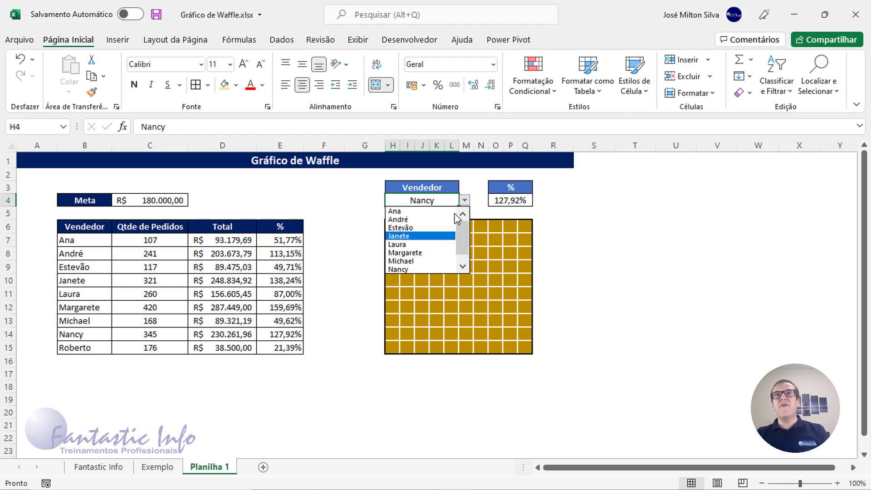
{"action": "left_click", "coordinate": [446, 211]}
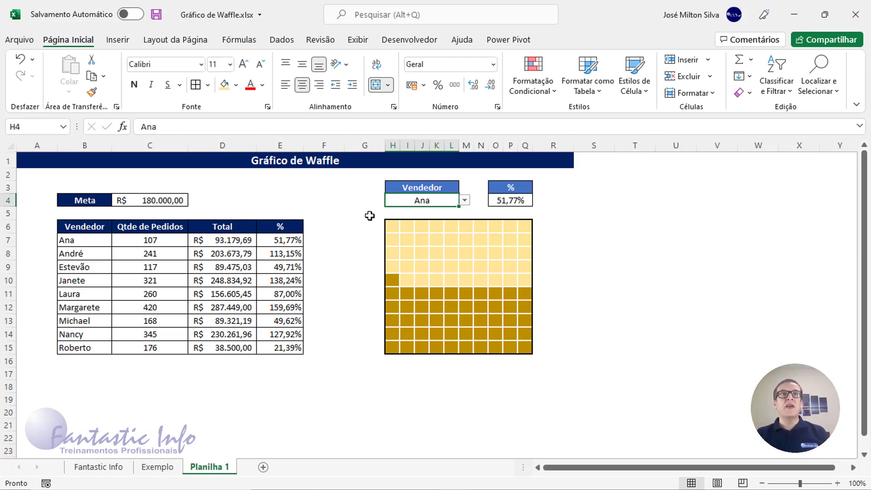
{"action": "left_click_drag", "start_coordinate": [395, 229], "coordinate": [523, 347]}
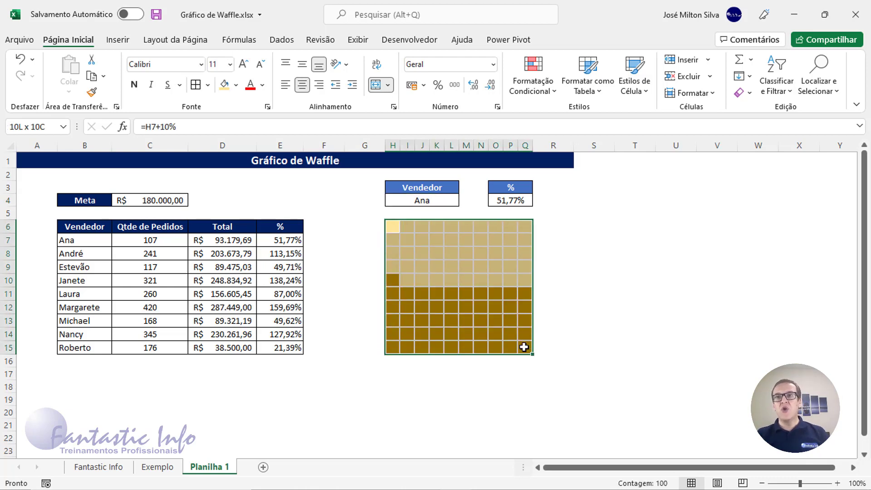
{"action": "left_click", "coordinate": [391, 225]}
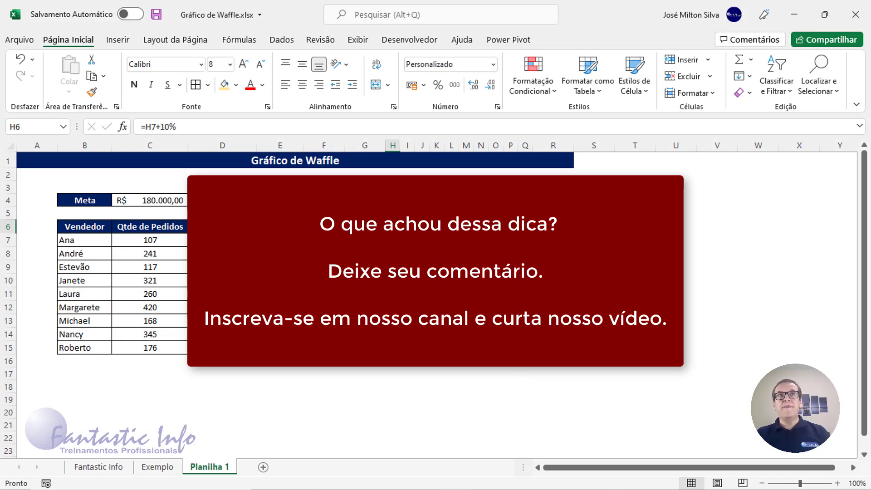
{"action": "left_click", "coordinate": [284, 162]}
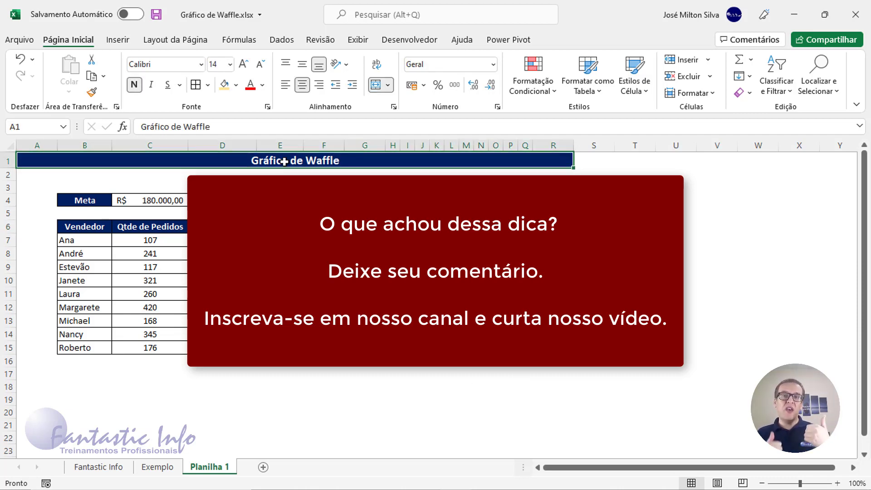